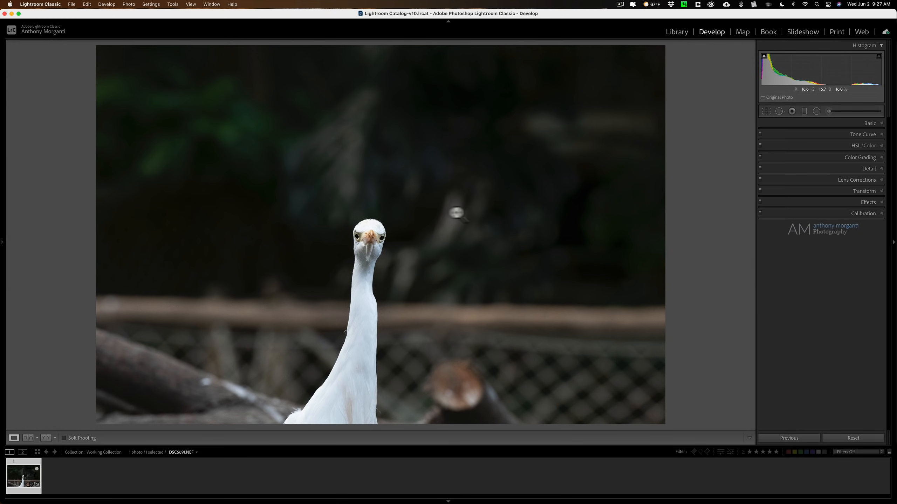
Inspect the bird's head up close and display the overlay with the photo's file name, exposure and lens information.
left_click(368, 258)
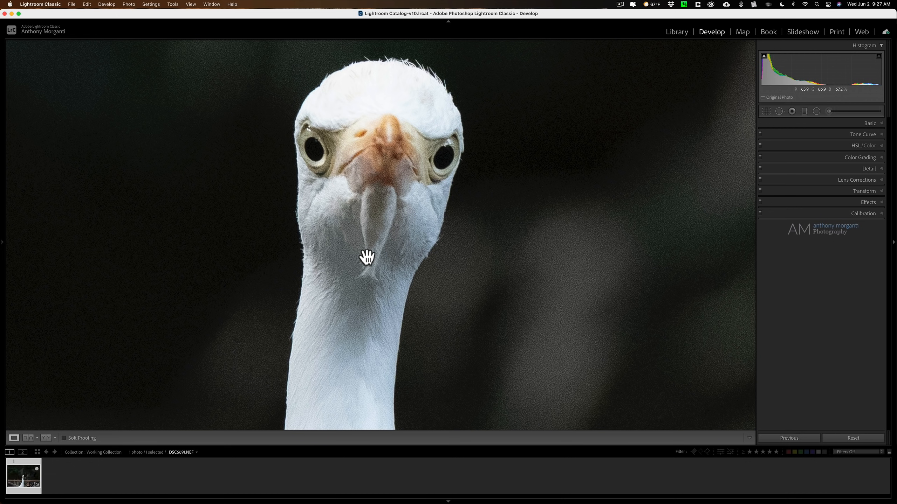
key("i")
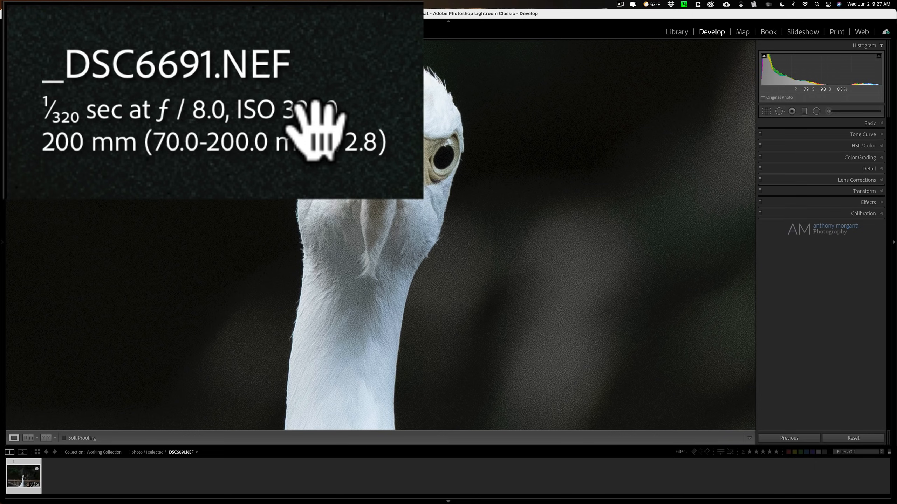
left_click(381, 211)
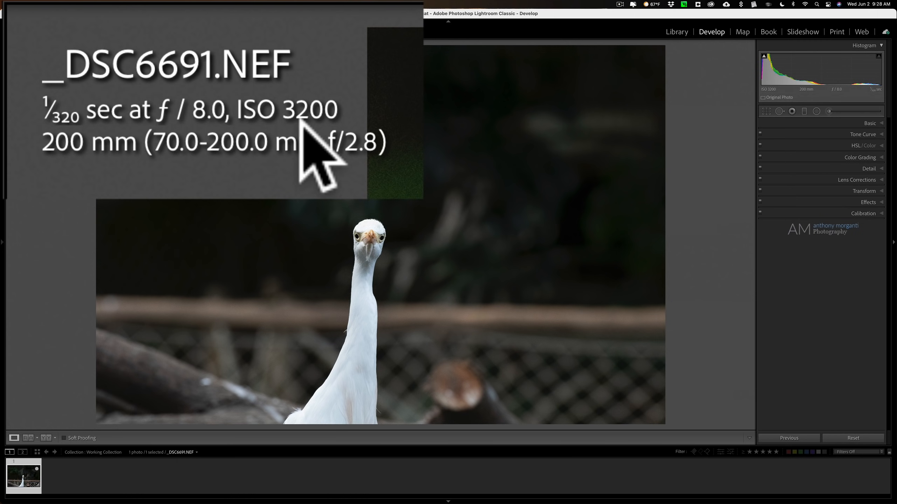
left_click(370, 251)
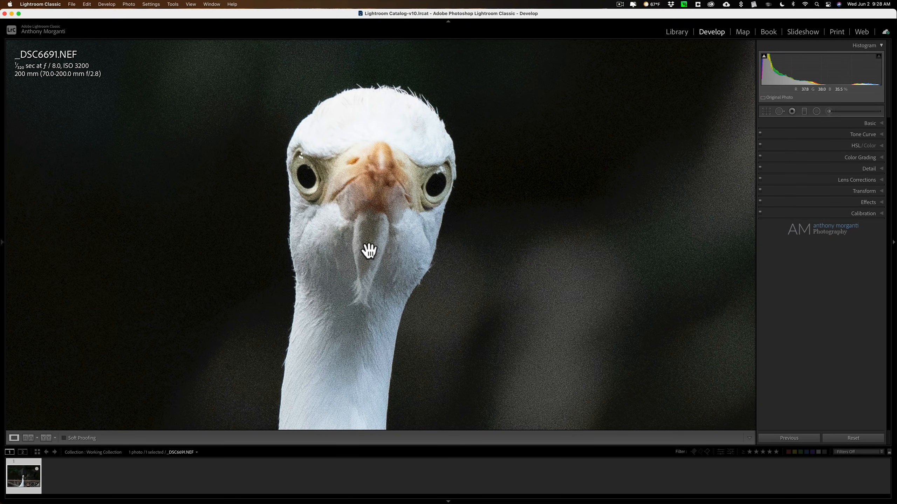
left_click(369, 252)
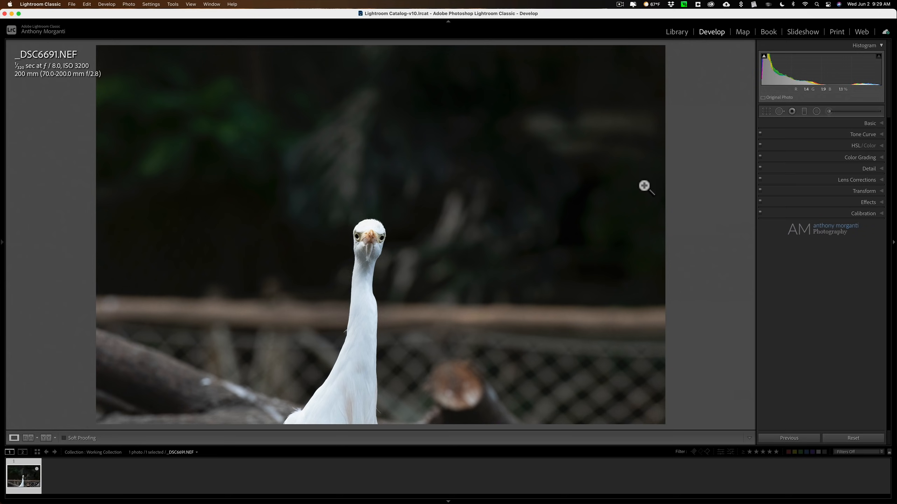
Open the Basic adjustments and look through the white balance presets and the Camera Matching profiles.
left_click(877, 124)
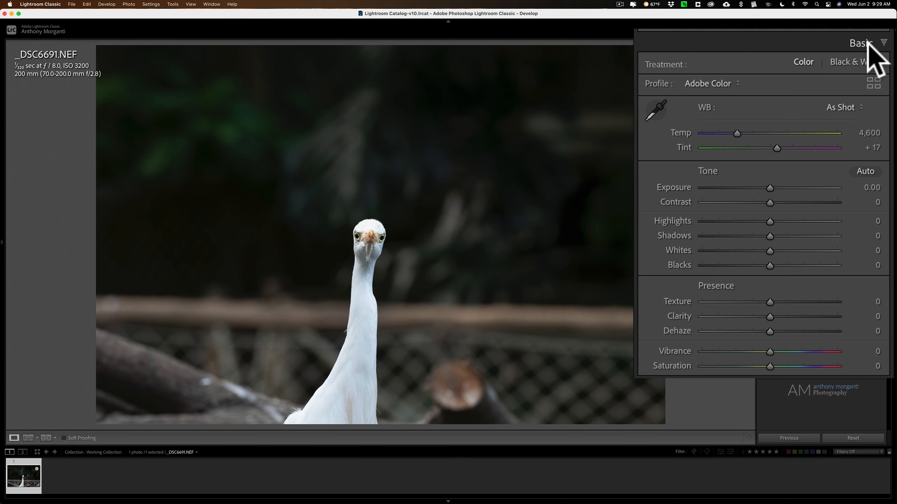
left_click(839, 106)
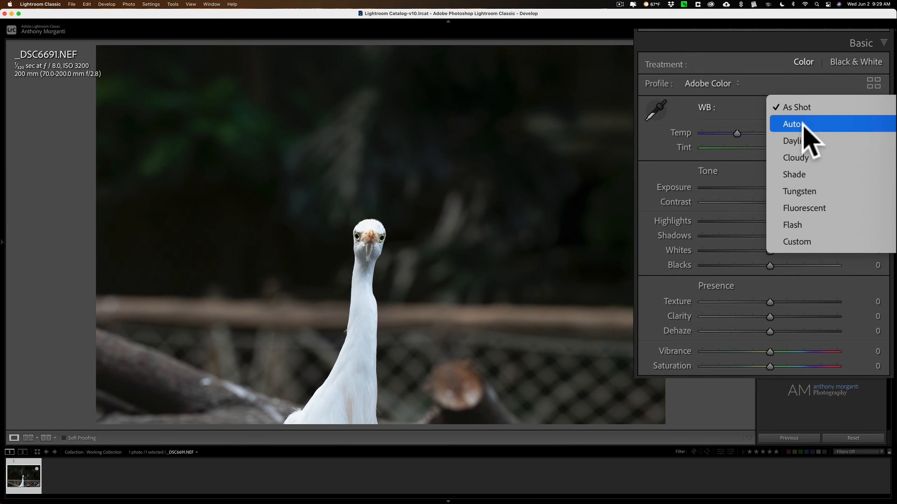
left_click(743, 104)
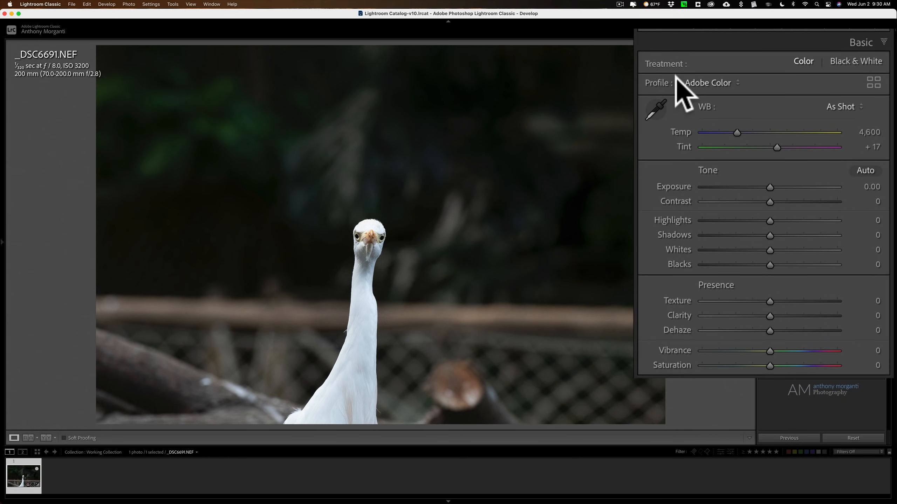
left_click(873, 83)
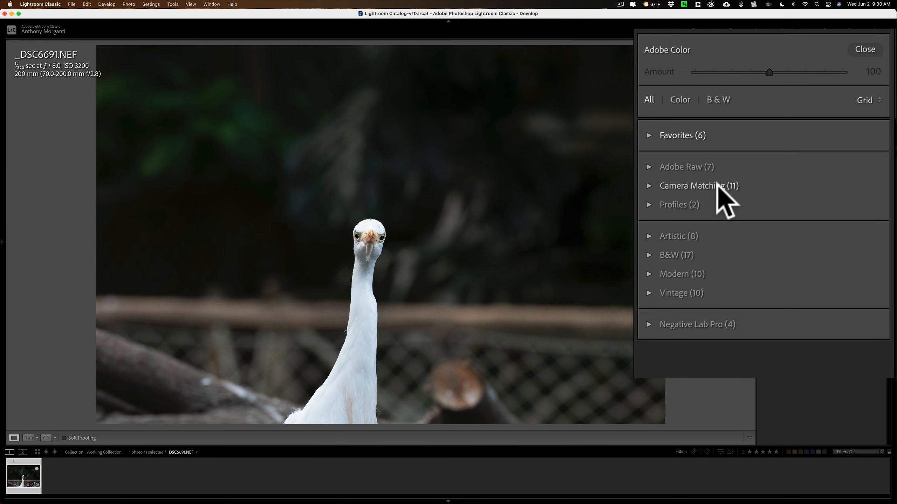
left_click(649, 186)
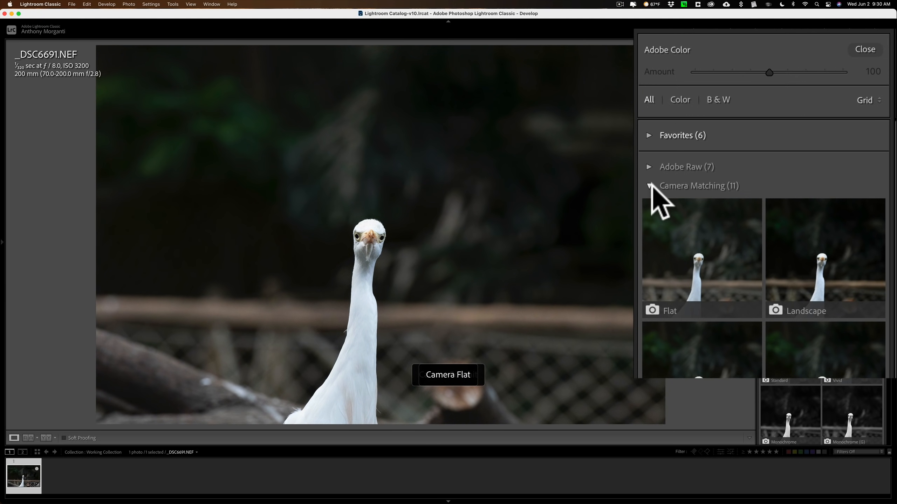
left_click(649, 186)
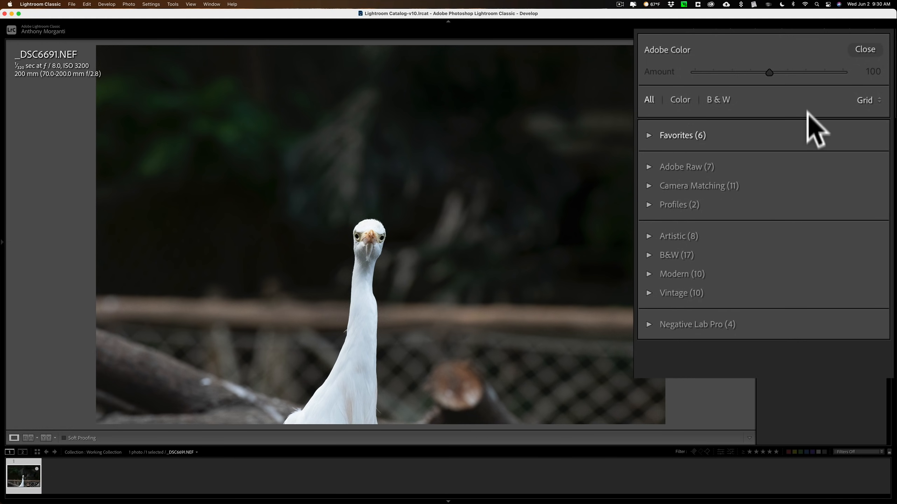
left_click(867, 49)
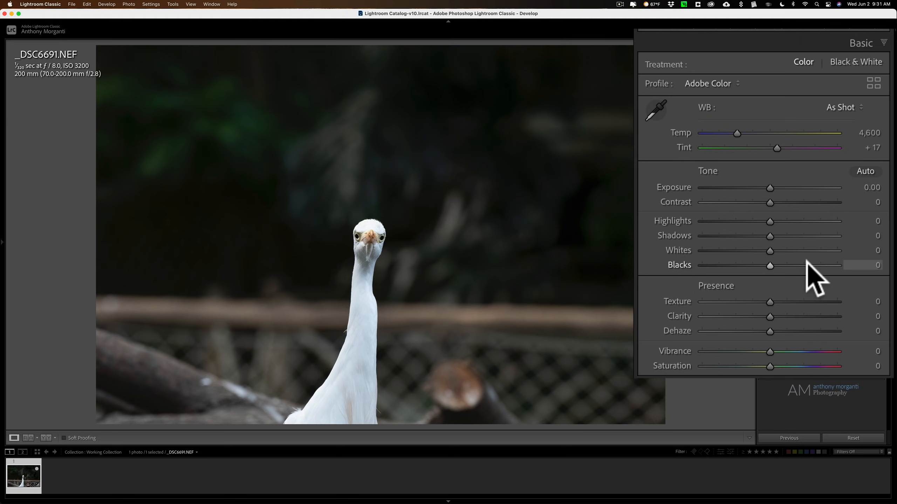
Try Clarity at +31 and Texture at +93, inspect the noise around the bird's head, and reset both adjustments.
left_click_drag(769, 316, 829, 301)
left_click(364, 208)
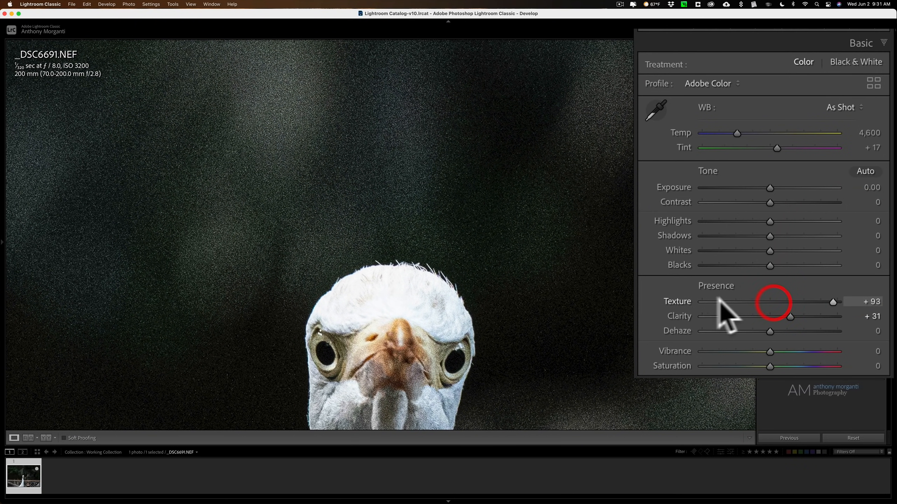
double_click(684, 306)
double_click(687, 314)
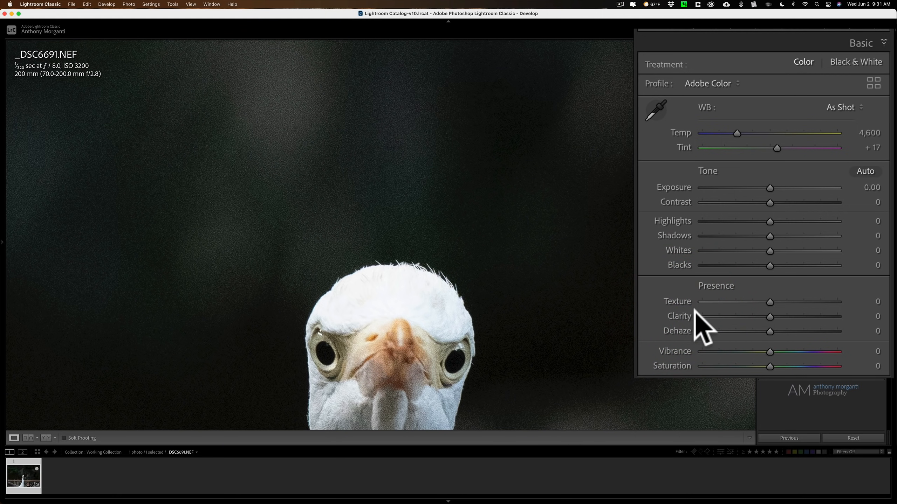
left_click(384, 232)
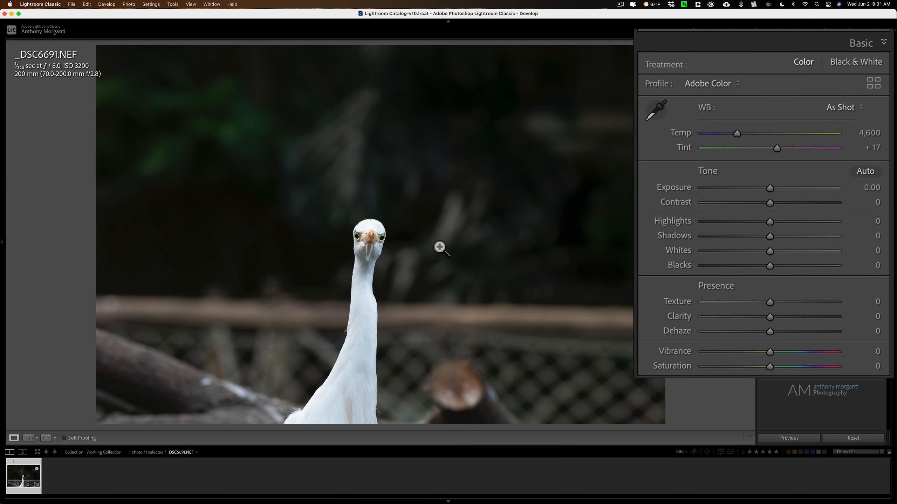
Try lowering Contrast to -35 while viewing the bird's head up close, and reset it.
left_click(357, 228)
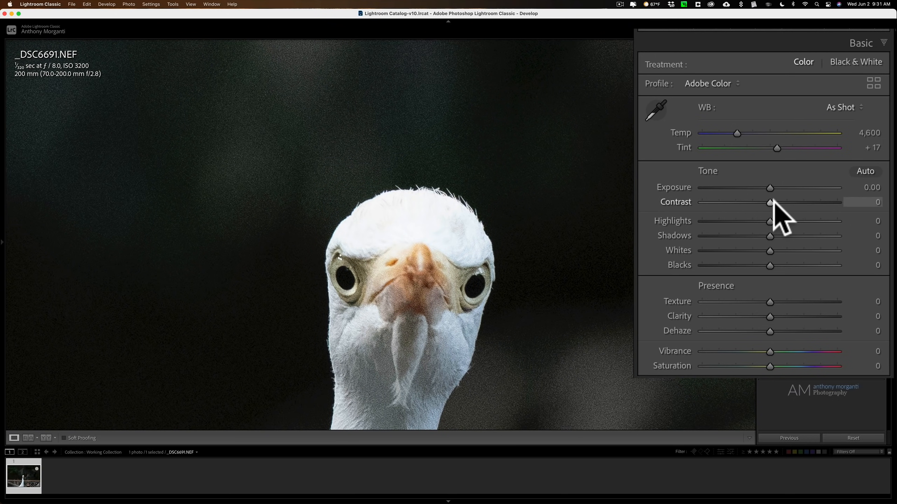
mouse_move(772, 202)
left_mouse_down()
mouse_move(797, 202)
mouse_move(759, 202)
left_mouse_up()
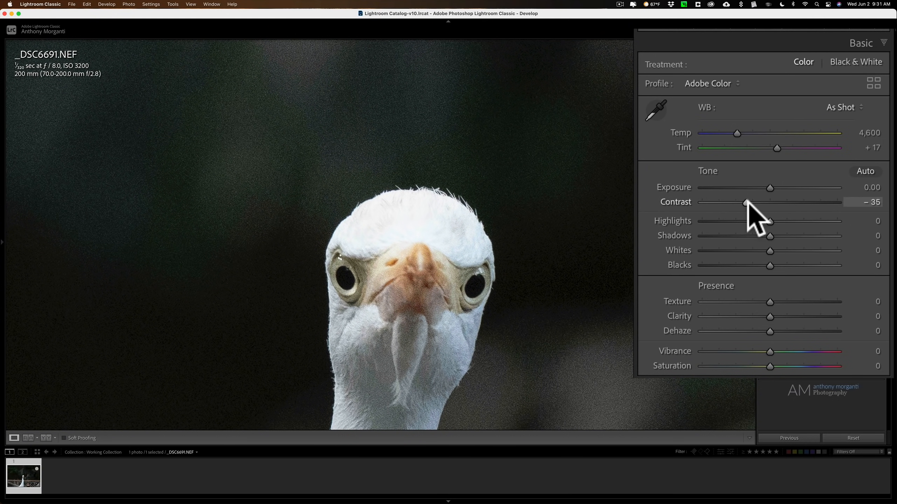
double_click(685, 202)
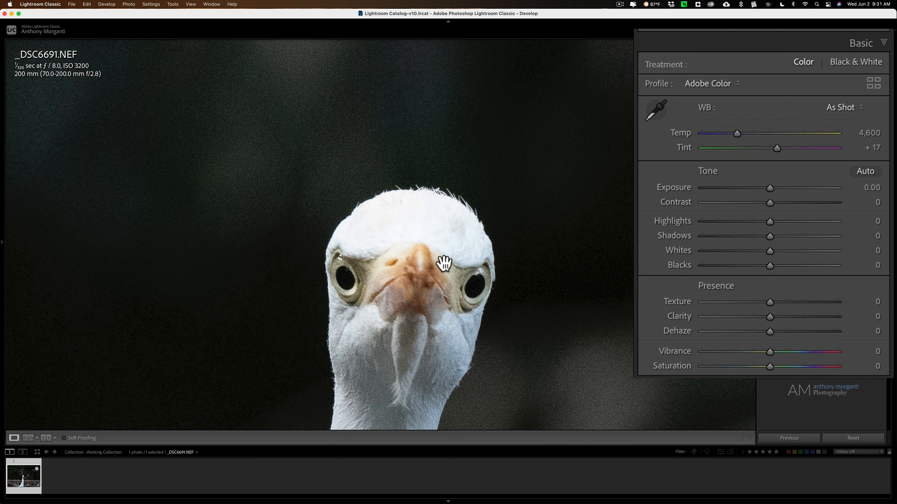
left_click(464, 280)
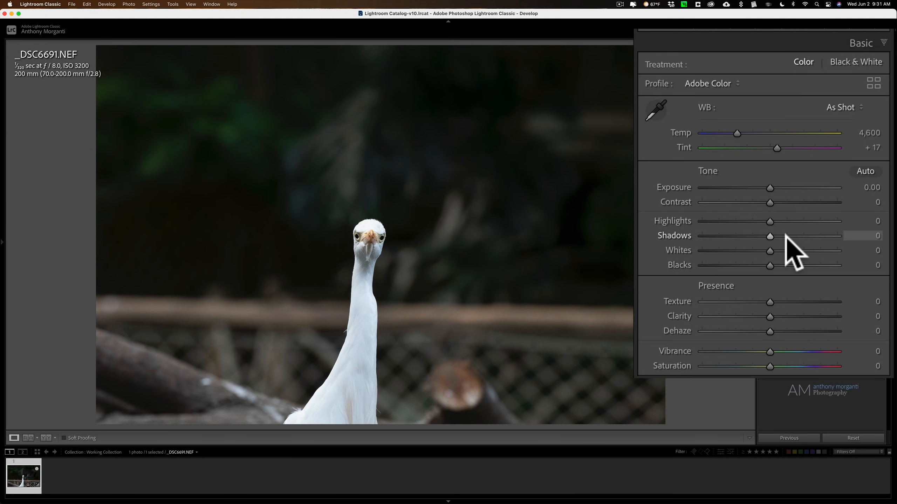
Turn on the clipping indicators and check the bird's head and the dark background for clipped areas.
left_click(360, 239)
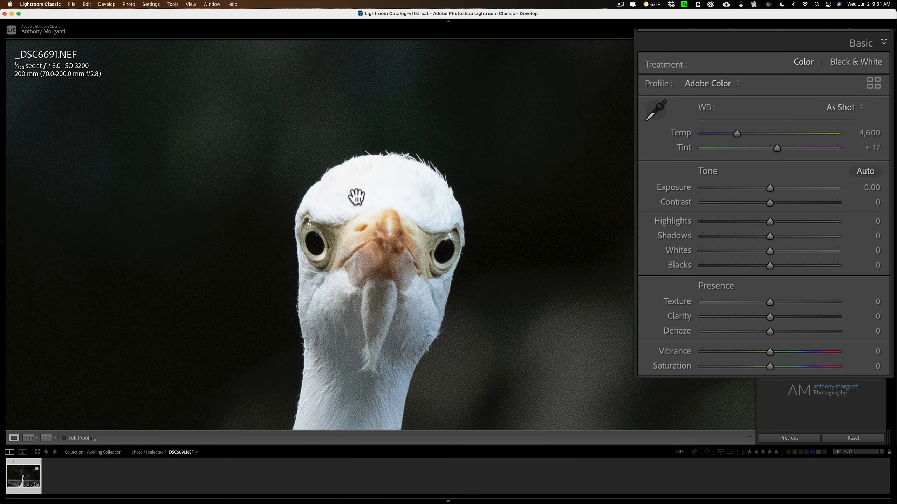
left_click(393, 194)
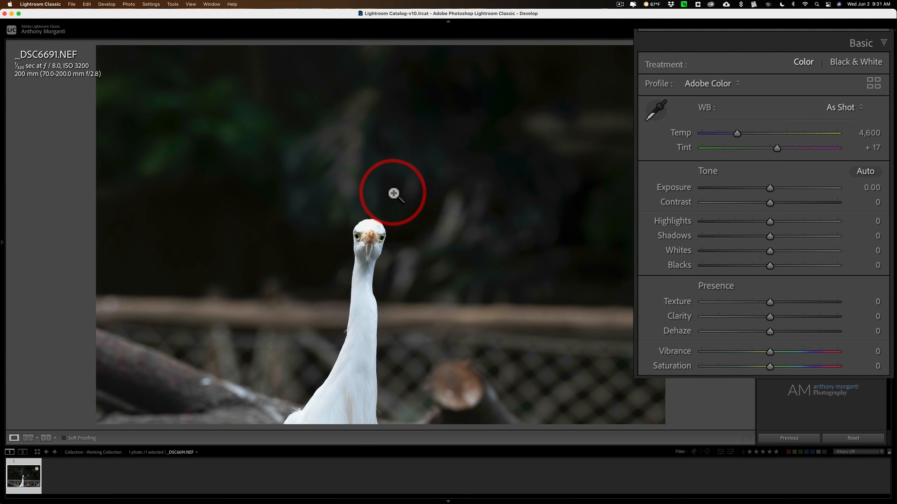
key("j")
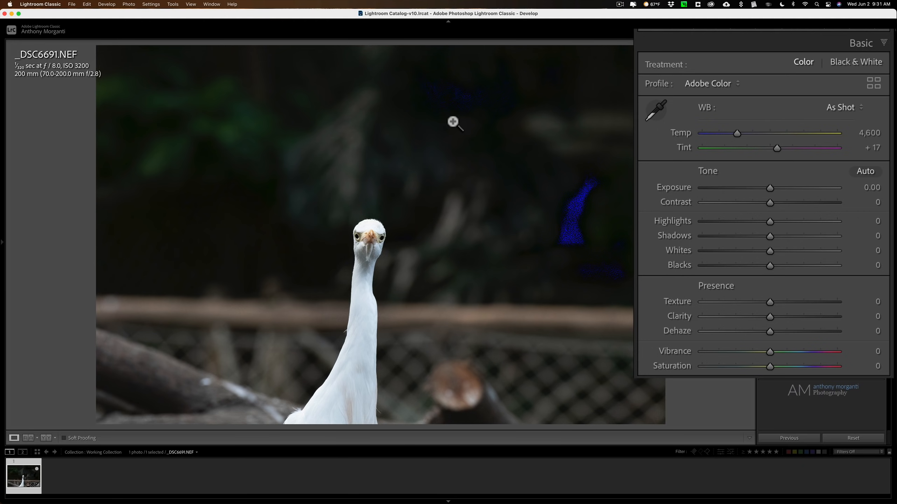
left_click(370, 233)
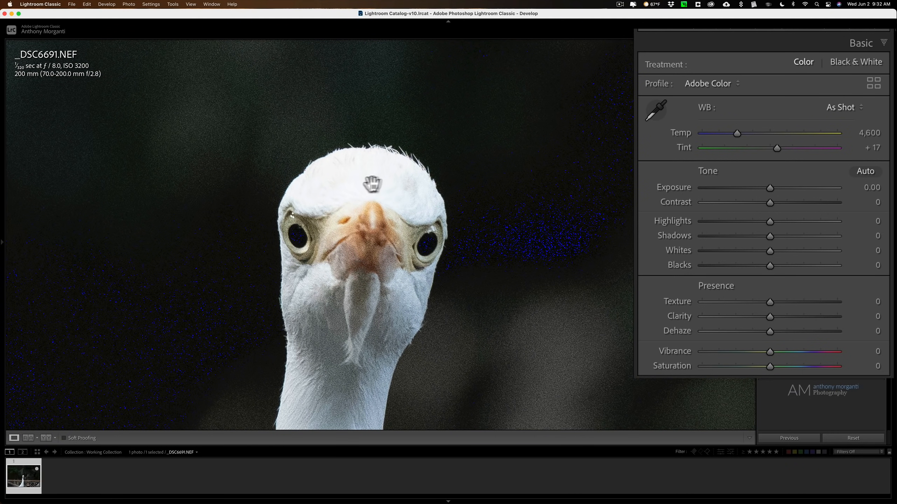
left_click(397, 189)
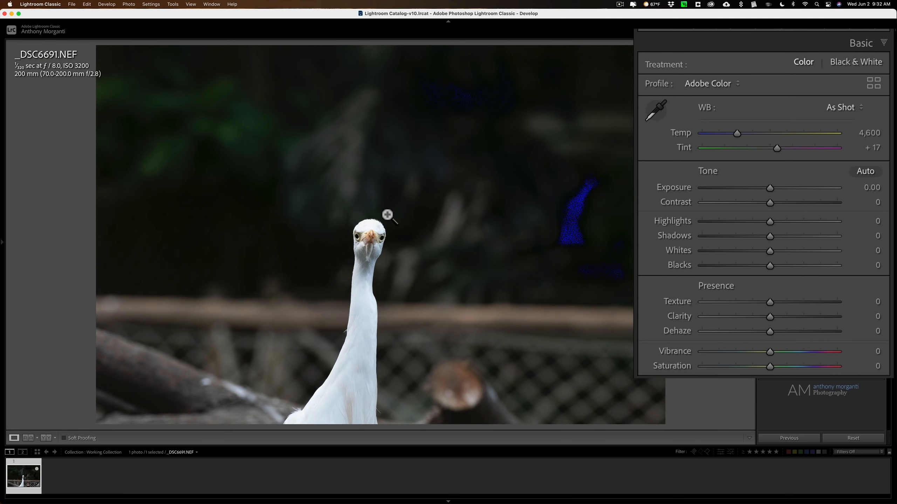
Set Shadows to +100 and Highlights to -60, turning off the clipping indicators and checking the bird's head up close.
left_click_drag(769, 221, 858, 236)
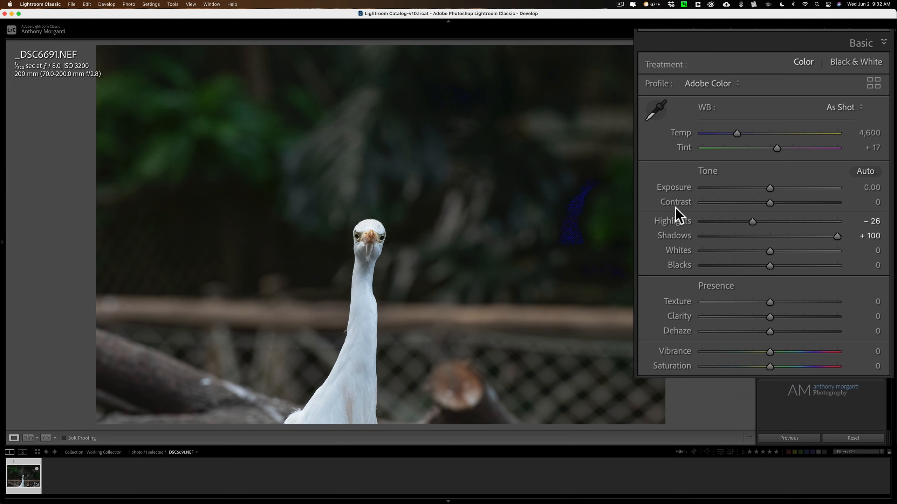
key("j")
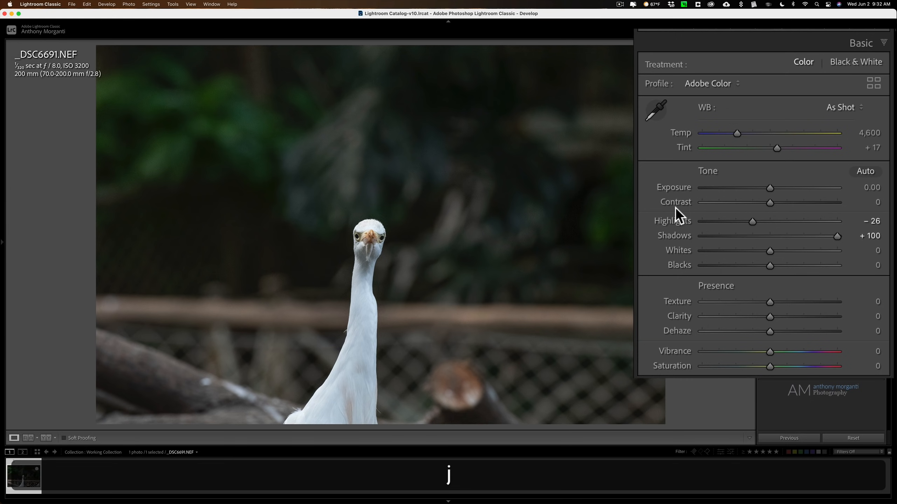
left_click(366, 233)
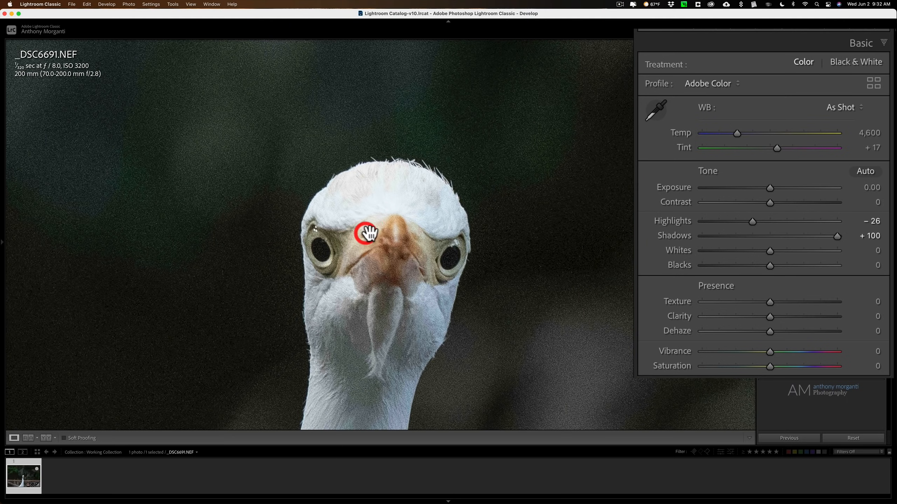
left_click_drag(754, 220, 730, 219)
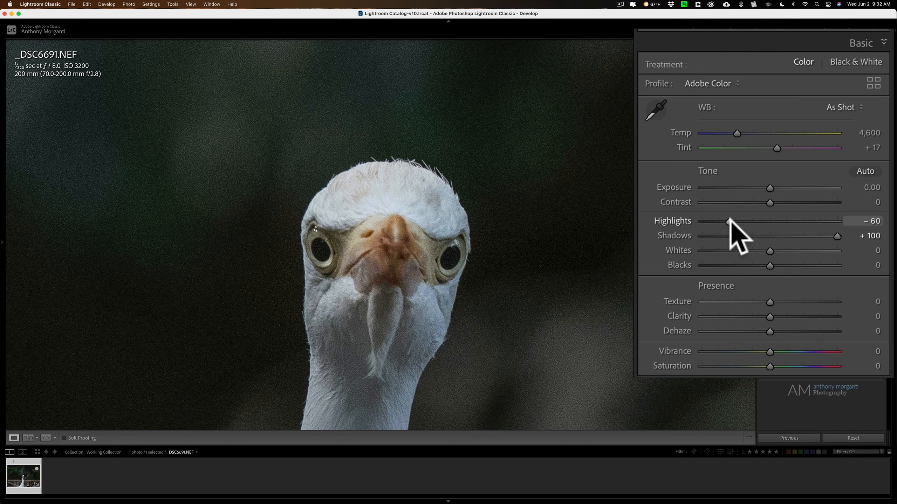
left_click(398, 207)
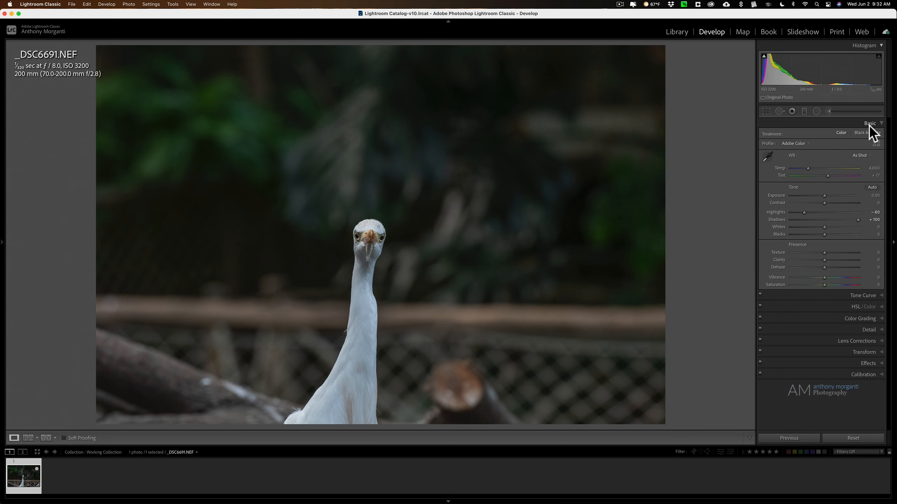
Open the Detail adjustments in place of Basic and set the Sharpening Amount to 0 with the bird's head magnified.
left_click(869, 124)
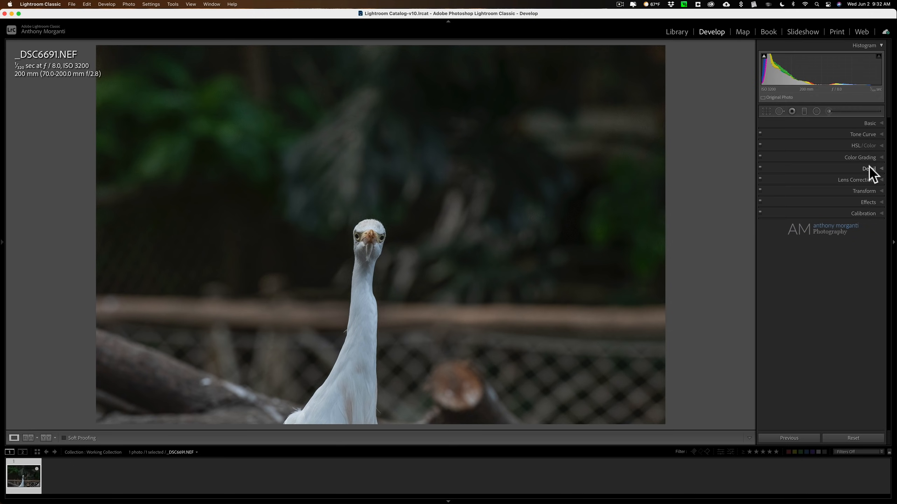
left_click(869, 166)
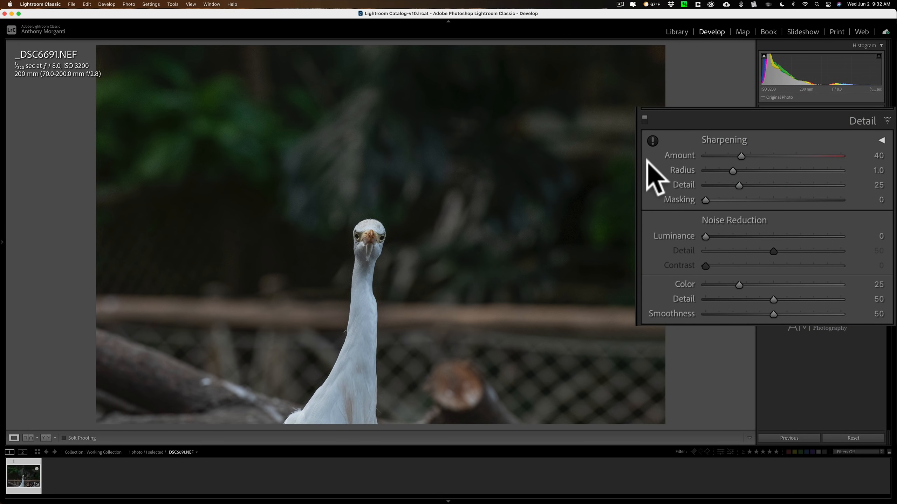
left_click(367, 225)
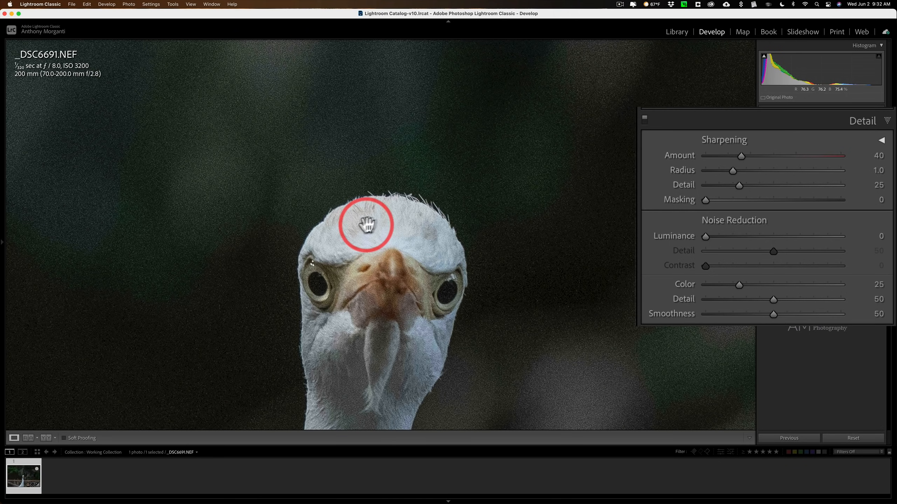
left_click_drag(740, 155, 637, 159)
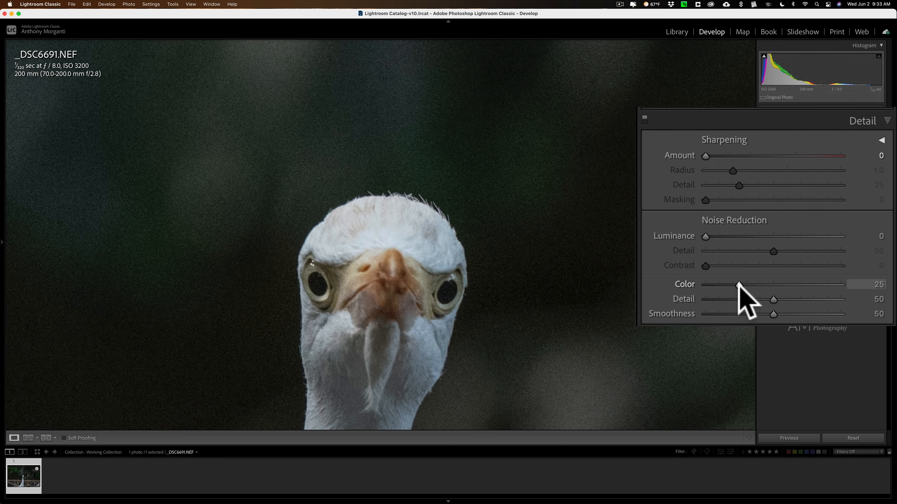
Try Color noise reduction at 0 and restore it to 25.
left_click_drag(739, 284, 678, 286)
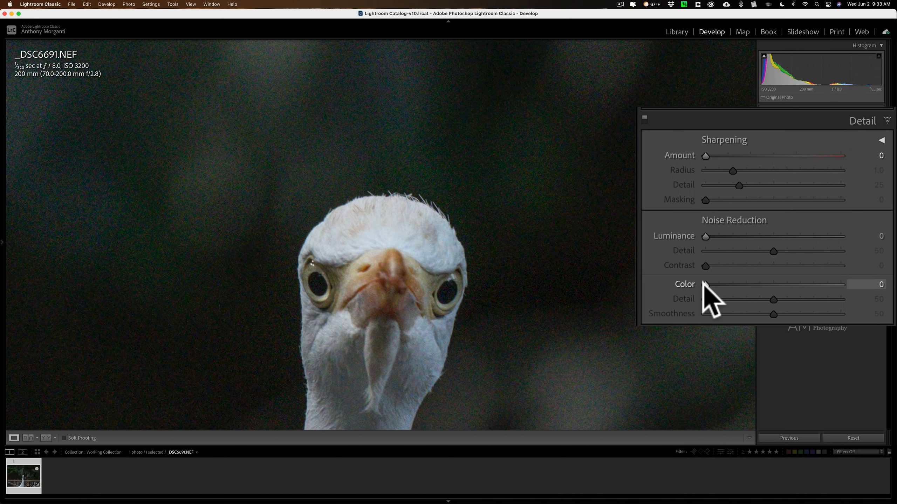
left_click_drag(705, 285, 739, 284)
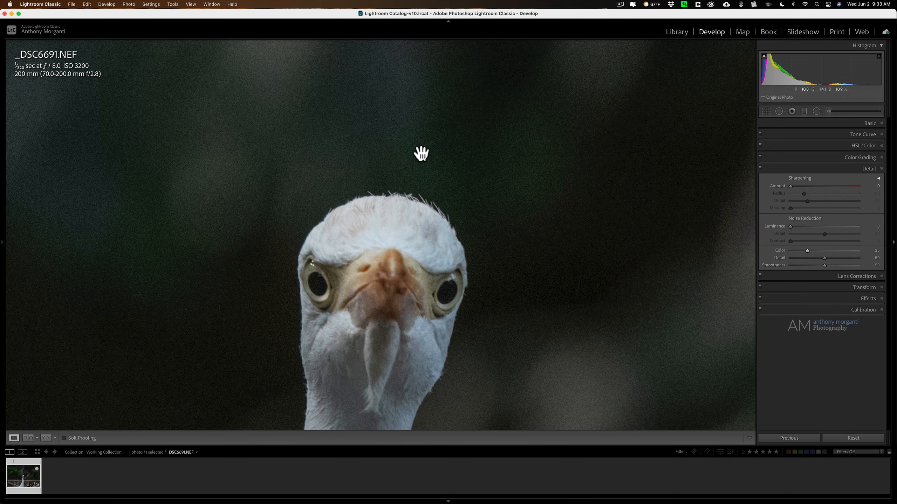
Send the photo to Topaz DeNoise AI as a 16-bit ProPhoto RGB TIFF copy with Lightroom adjustments, 360 resolution and no compression.
left_click(867, 169)
left_click(455, 168)
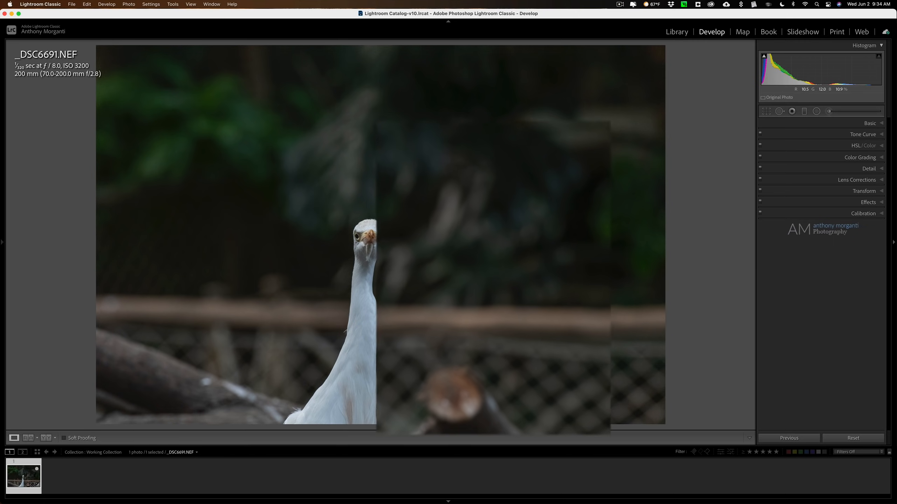
right_click(325, 51)
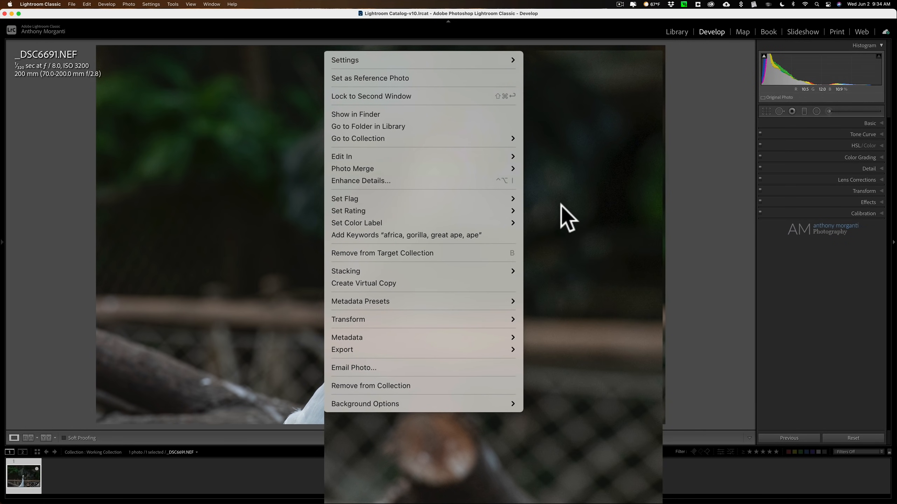
mouse_move(515, 158)
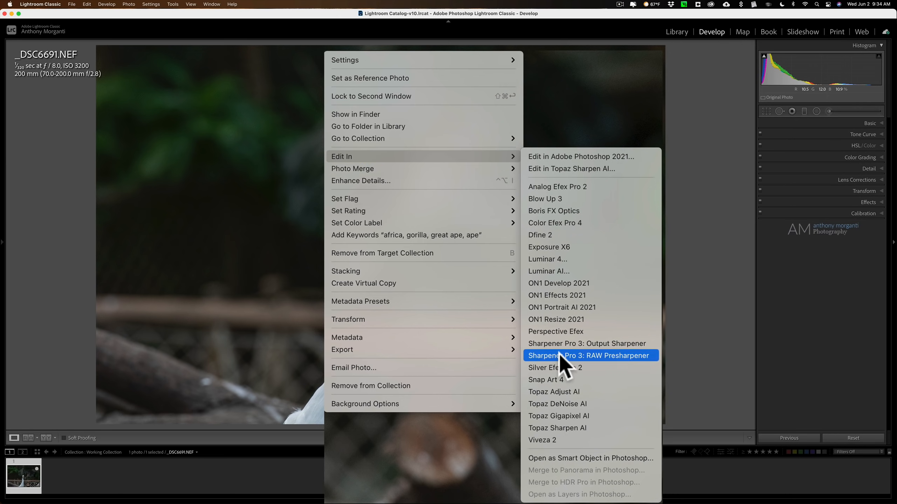
left_click(557, 377)
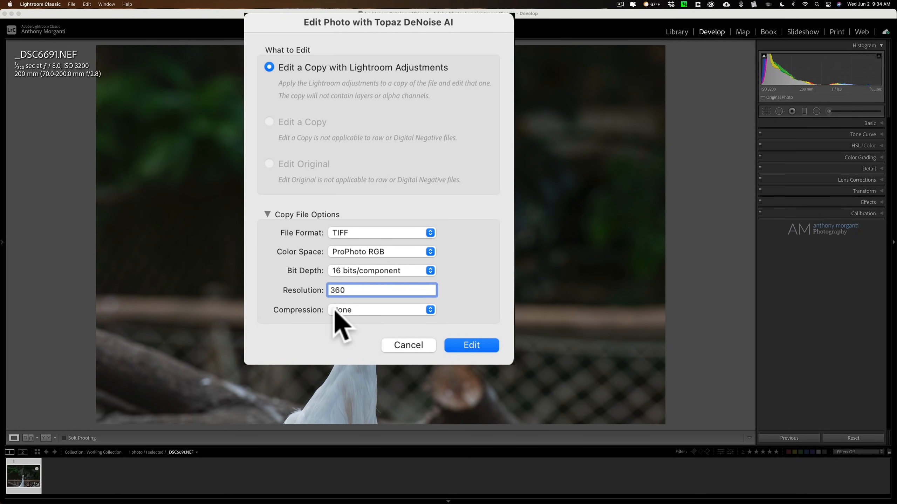
left_click(465, 345)
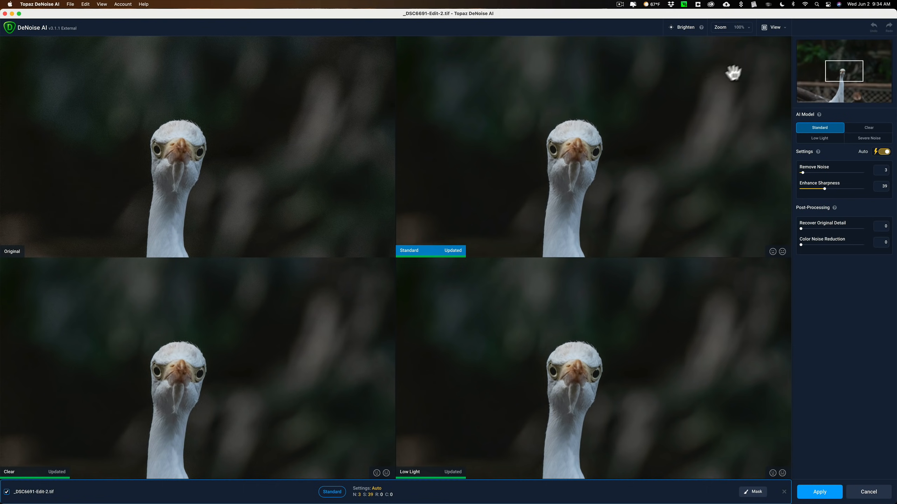
Compare the AI model results in Comparison View and replace the Clear preview with Severe Noise.
left_click(661, 27)
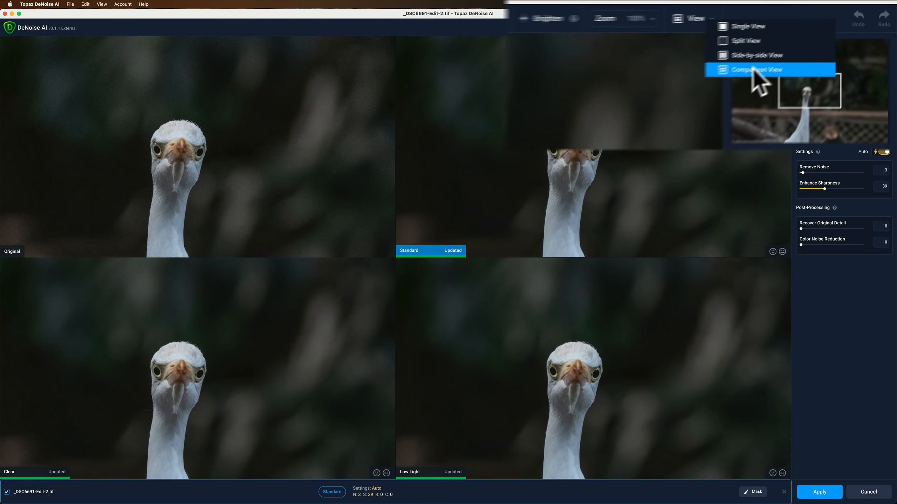
left_click(617, 26)
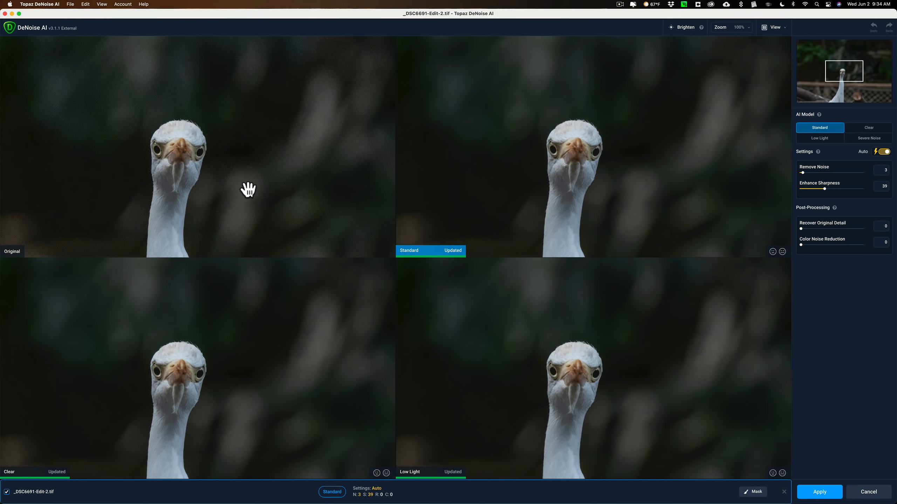
left_click(592, 162)
left_click(187, 319)
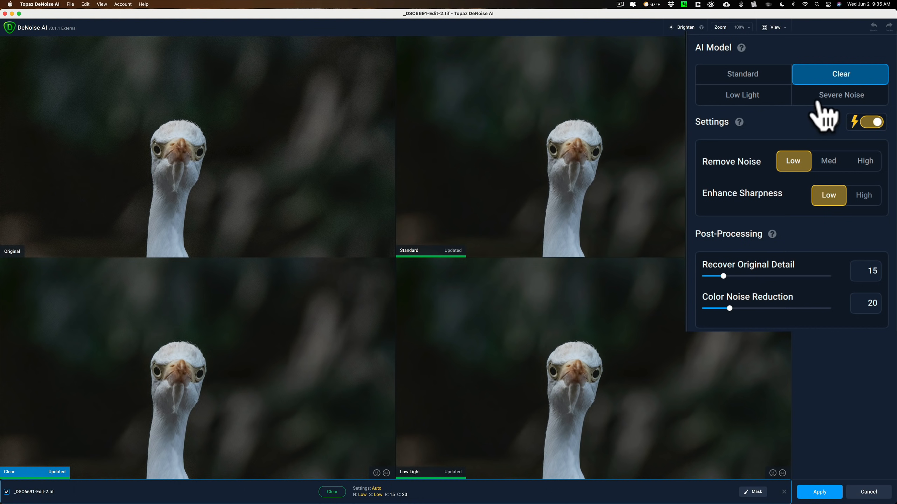
left_click(835, 99)
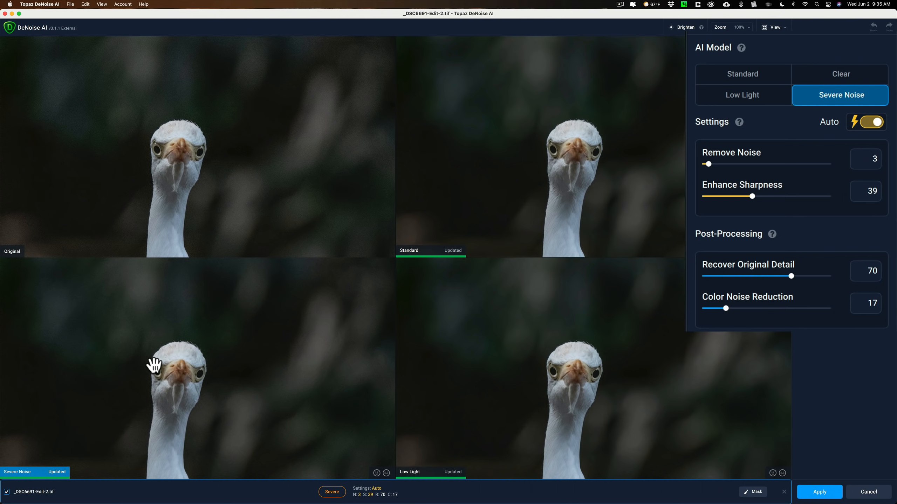
Put Clear in place of the Standard preview and Standard in place of Severe Noise, compare them, and select the Standard model.
left_click(528, 153)
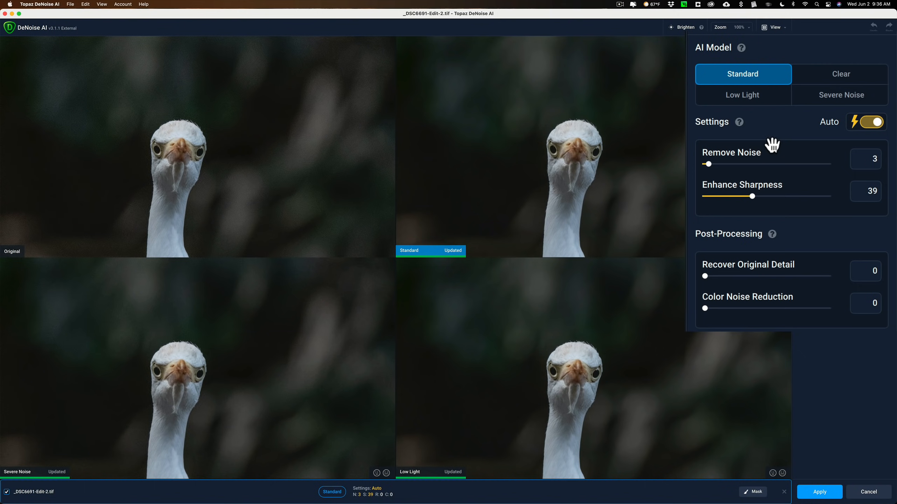
left_click(833, 78)
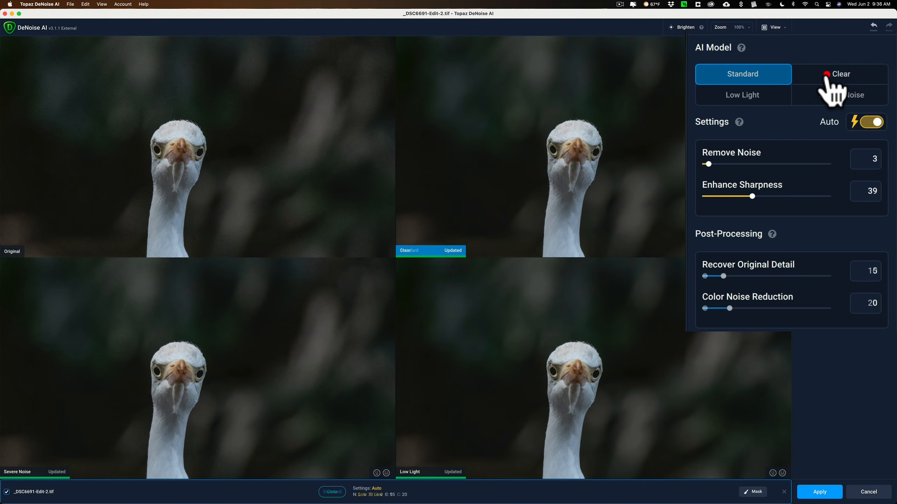
left_click(763, 102)
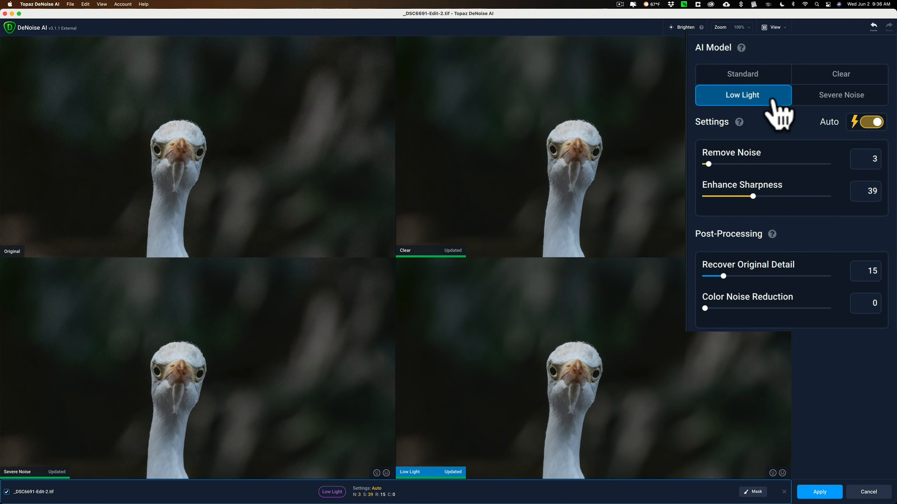
left_click(825, 99)
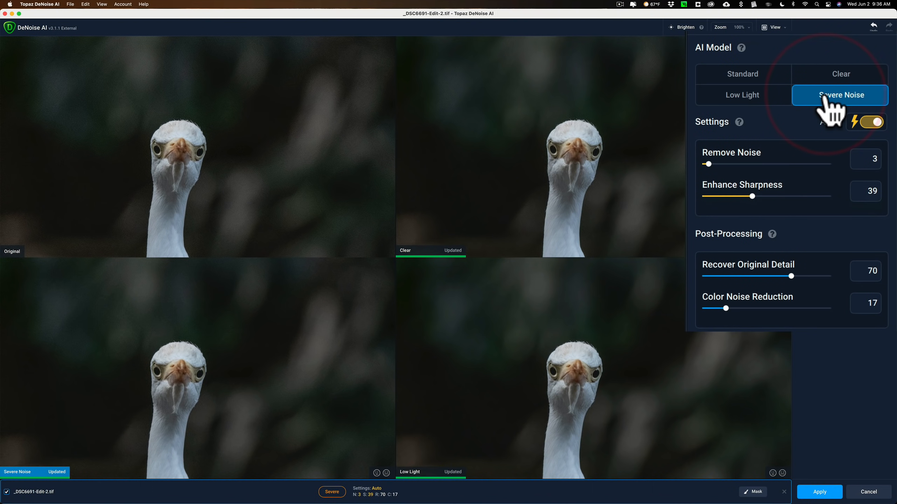
left_click(761, 75)
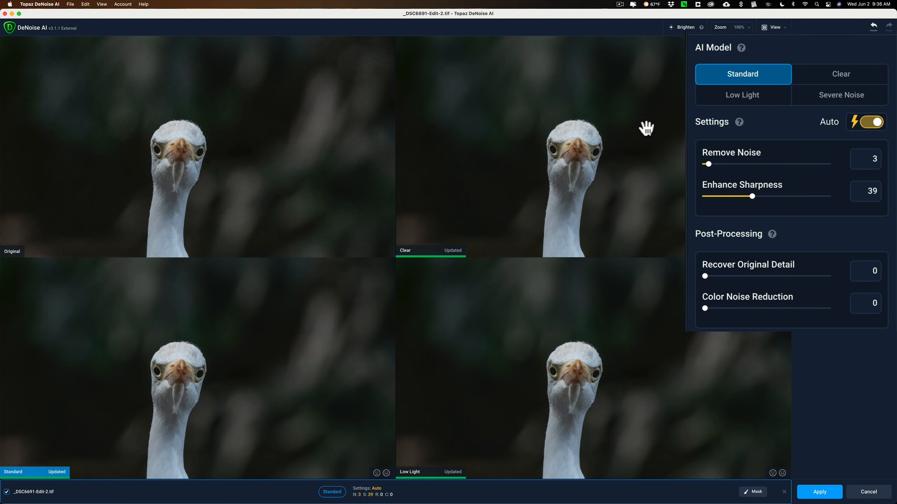
left_click(629, 120)
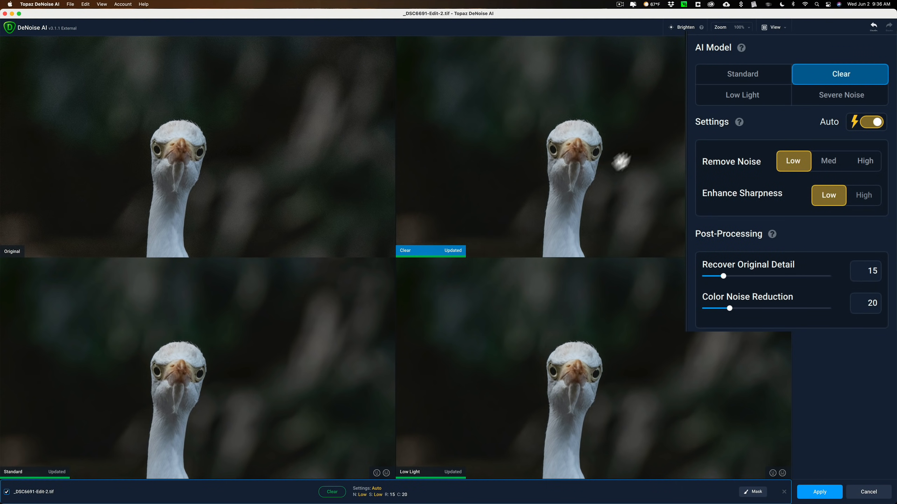
left_click(215, 381)
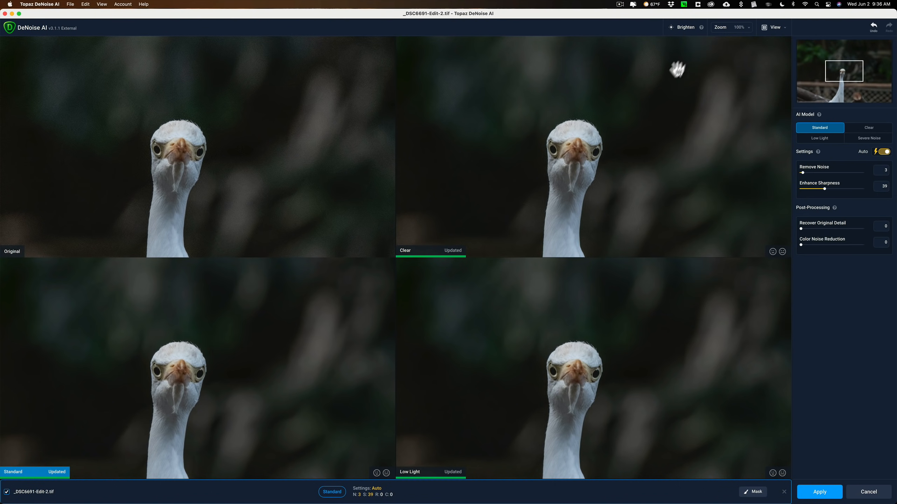
Try Split View and switch the preview to Side-by-side View.
left_click(653, 24)
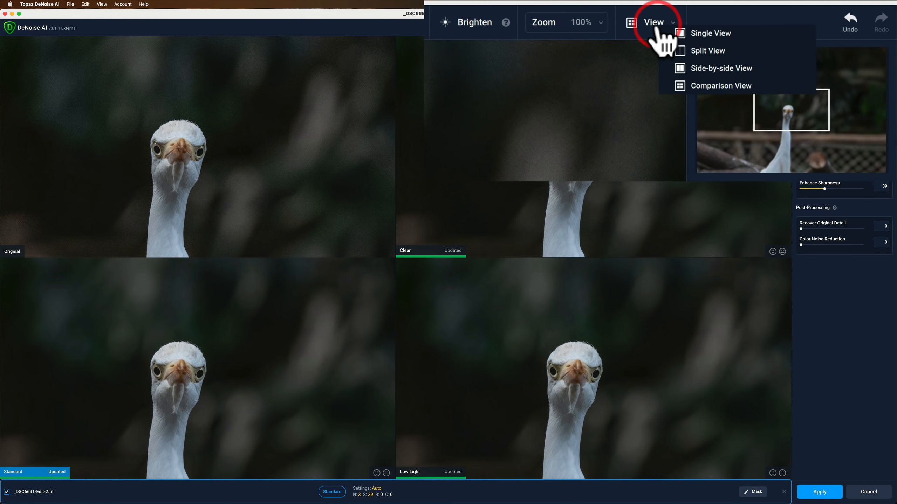
left_click(687, 50)
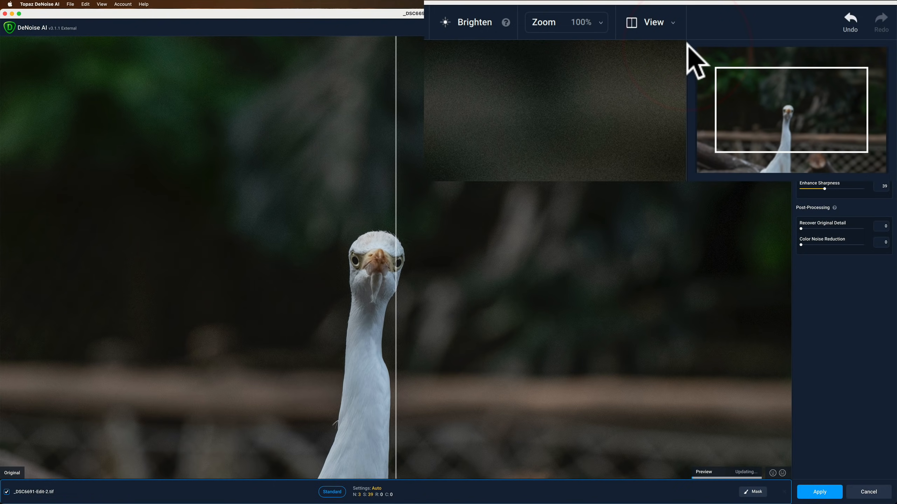
left_click(661, 24)
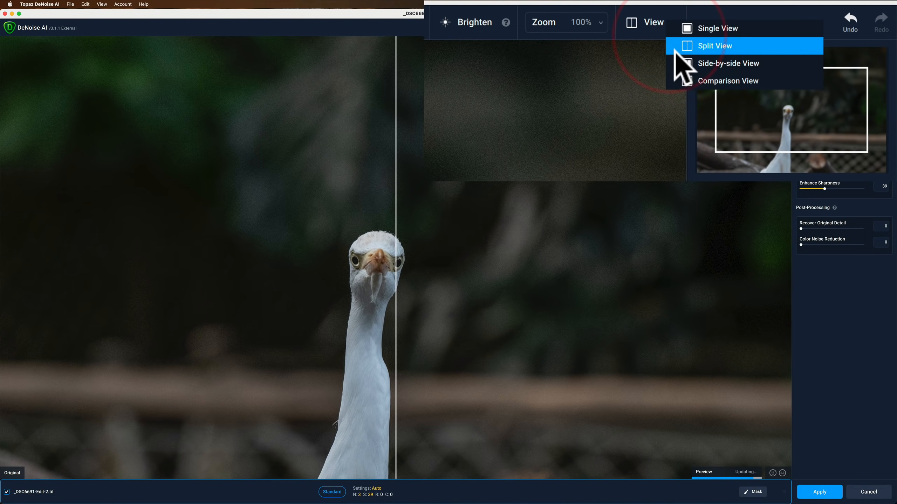
left_click(679, 64)
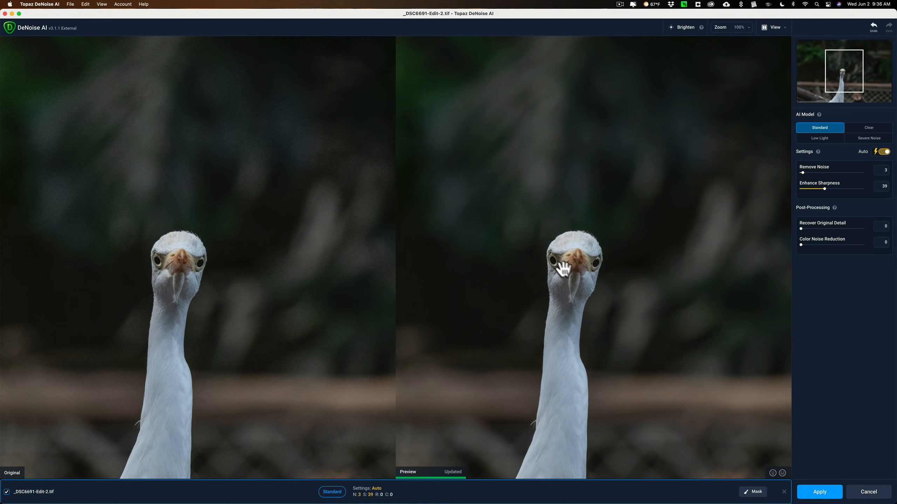
Set Remove Noise to 10 for the Standard model and apply the noise reduction to the photo.
left_click_drag(564, 261, 571, 182)
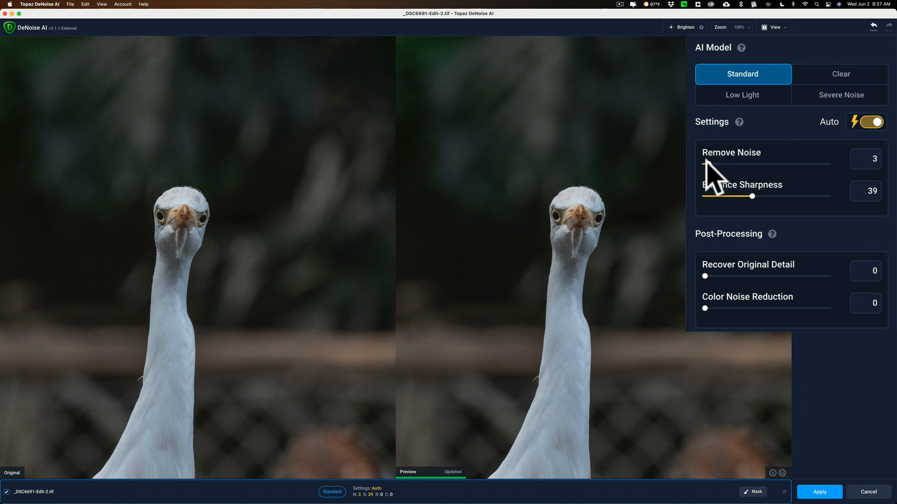
mouse_move(706, 164)
left_mouse_down()
mouse_move(722, 163)
mouse_move(713, 164)
left_mouse_up()
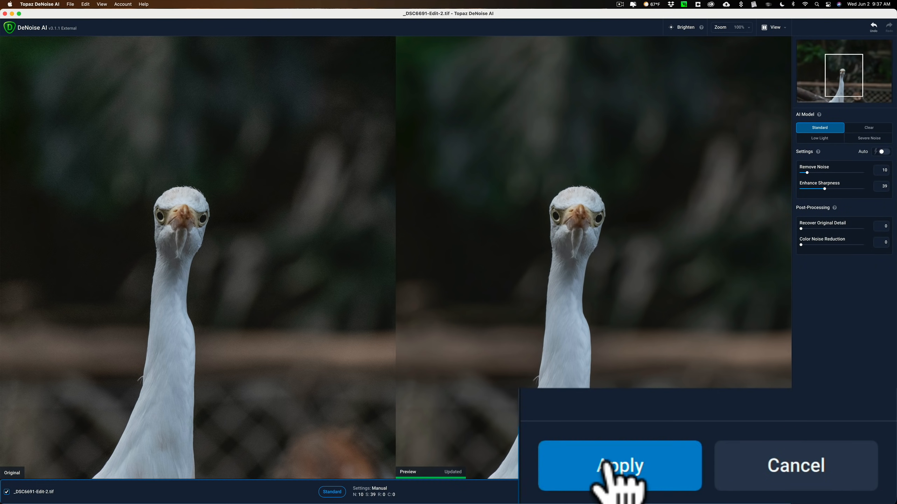
left_click(622, 469)
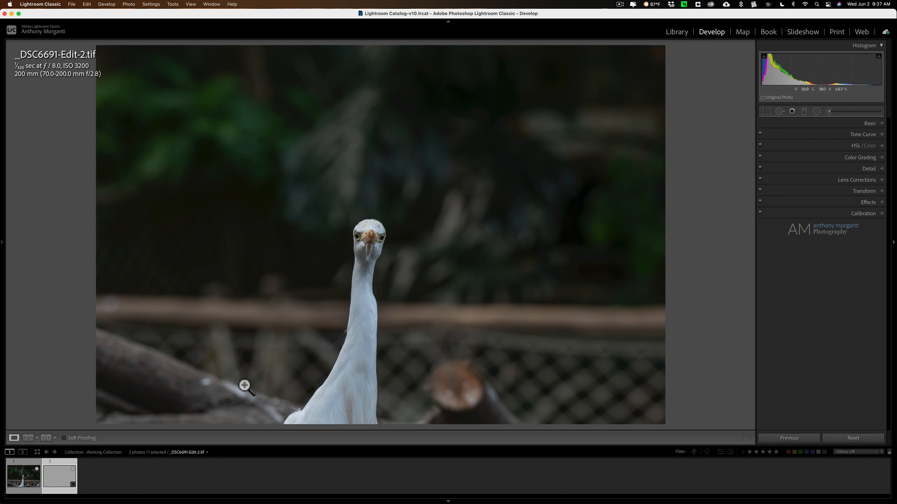
Magnify the bird's head in the original raw photo and lock the zoom position for comparison with the edited copy.
left_click(24, 475)
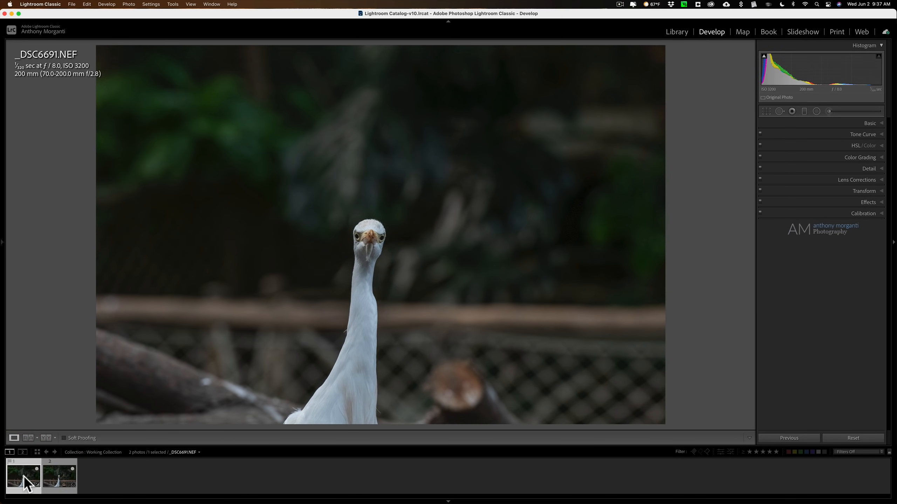
left_click(56, 472)
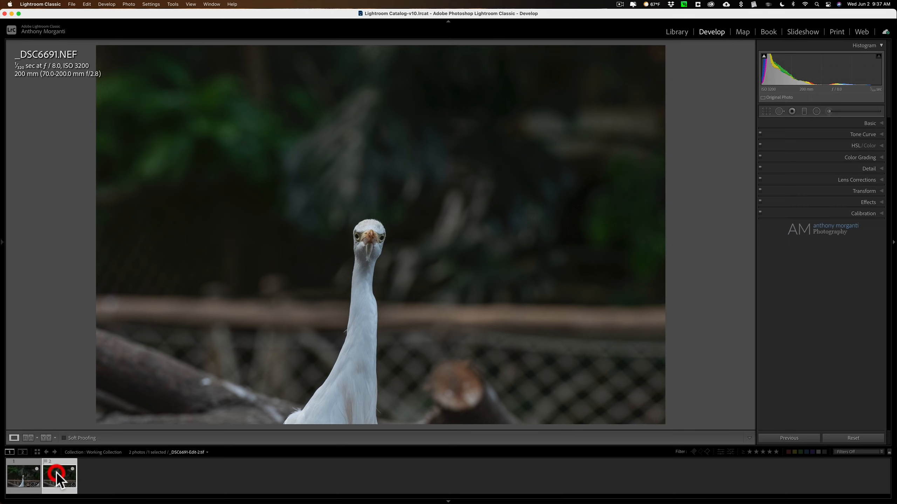
left_click(24, 472)
left_click(370, 237)
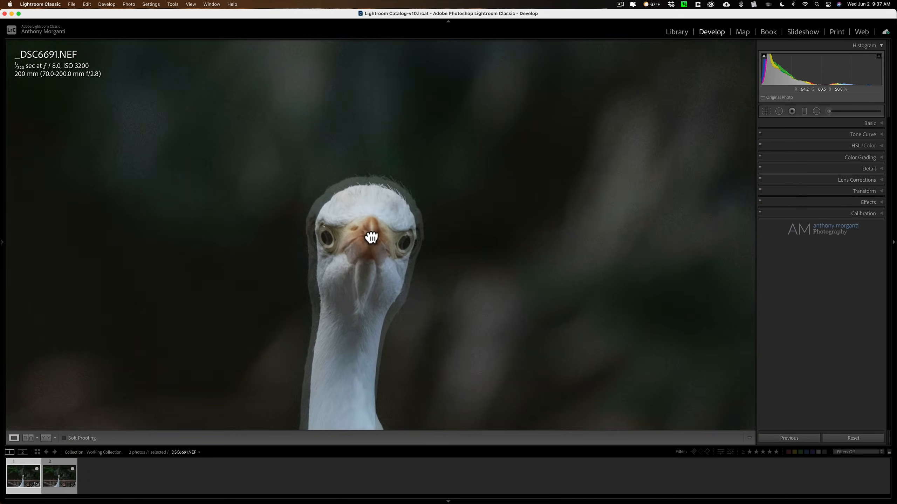
left_click_drag(371, 237, 399, 164)
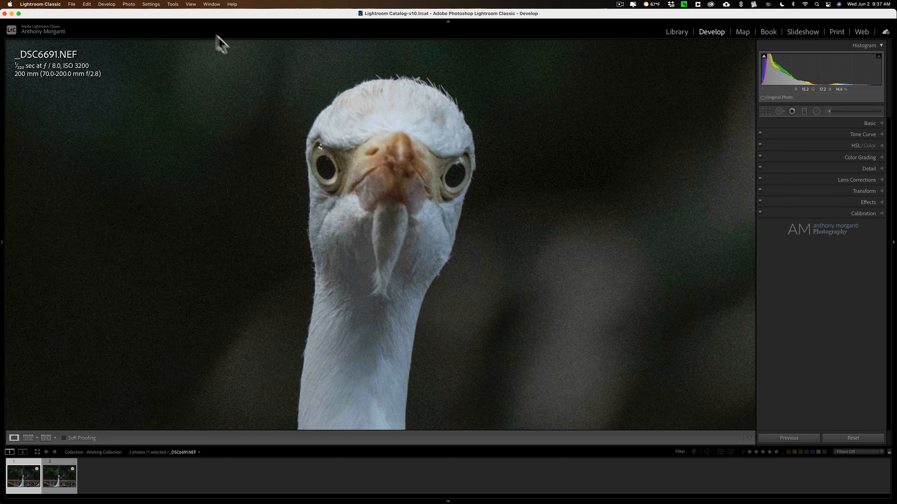
left_click(190, 4)
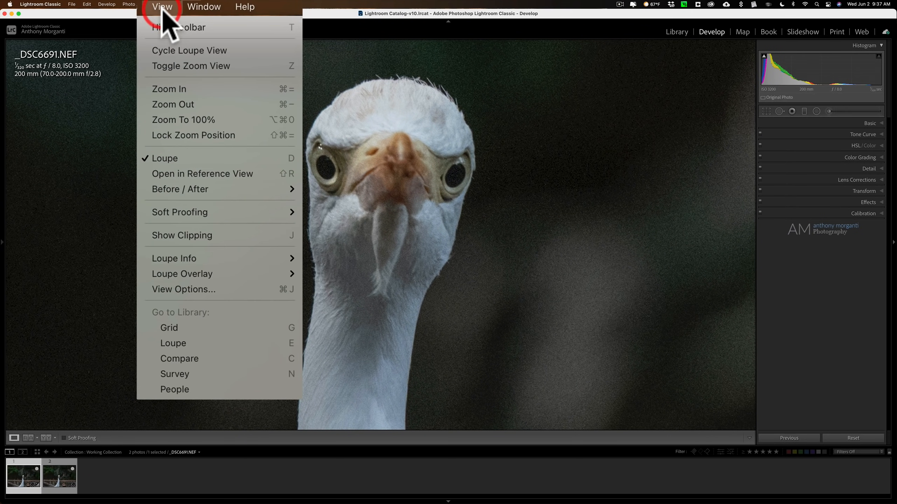
left_click(180, 135)
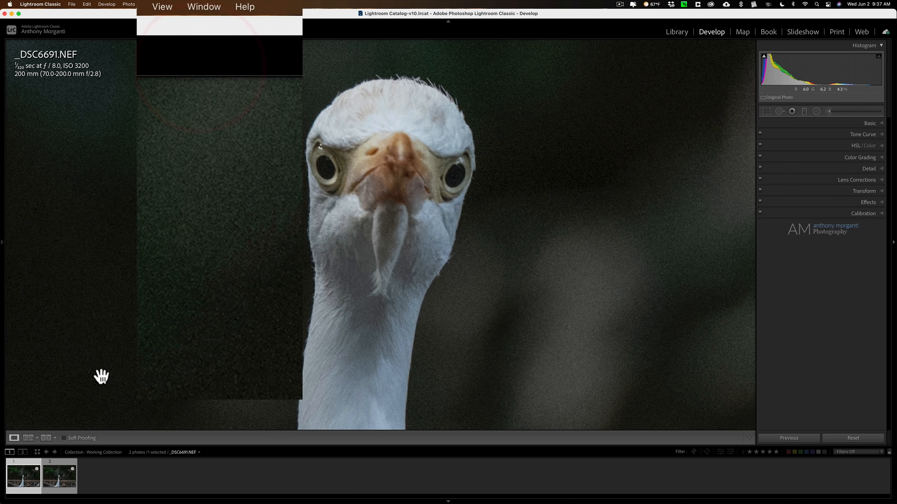
Compare the noise on the bird's head between the original NEF and the denoised TIFF, finishing with the whole TIFF in view.
left_click(61, 472)
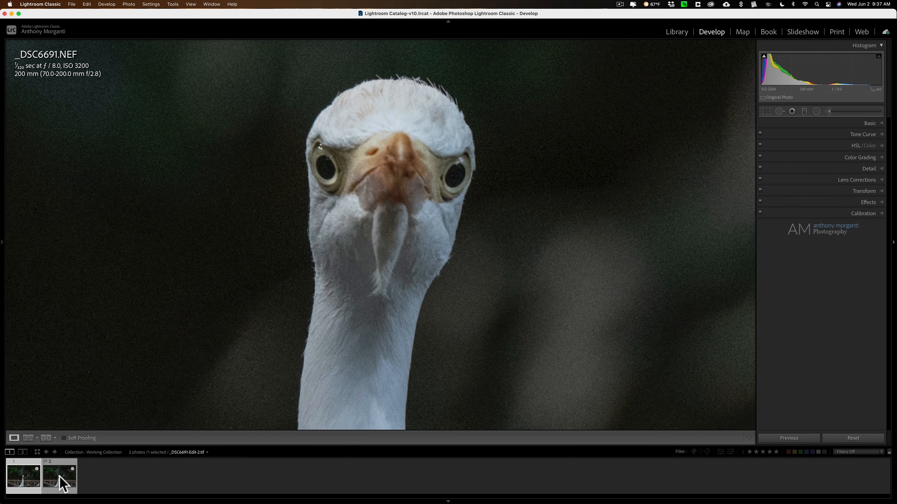
left_click(59, 476)
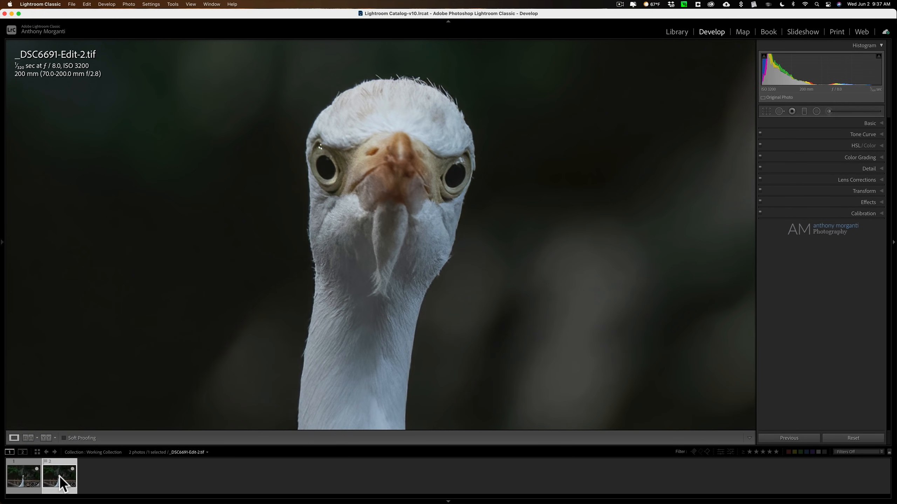
left_click(24, 475)
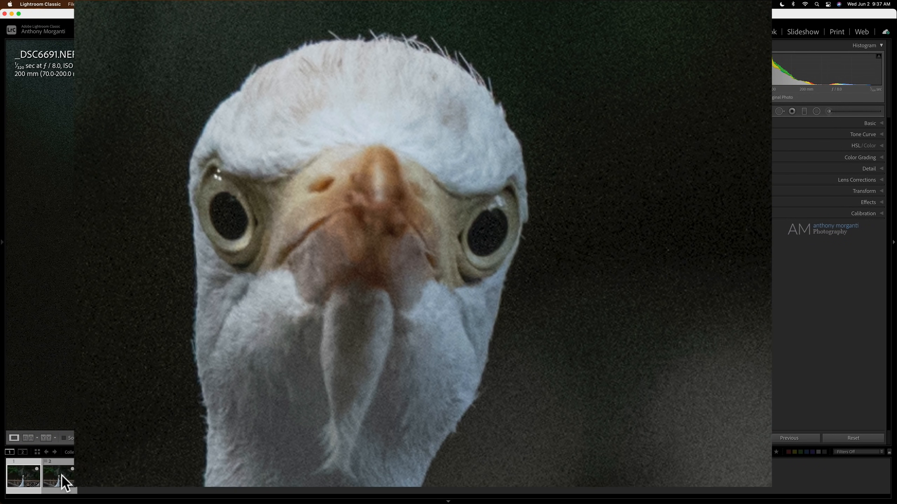
left_click(61, 475)
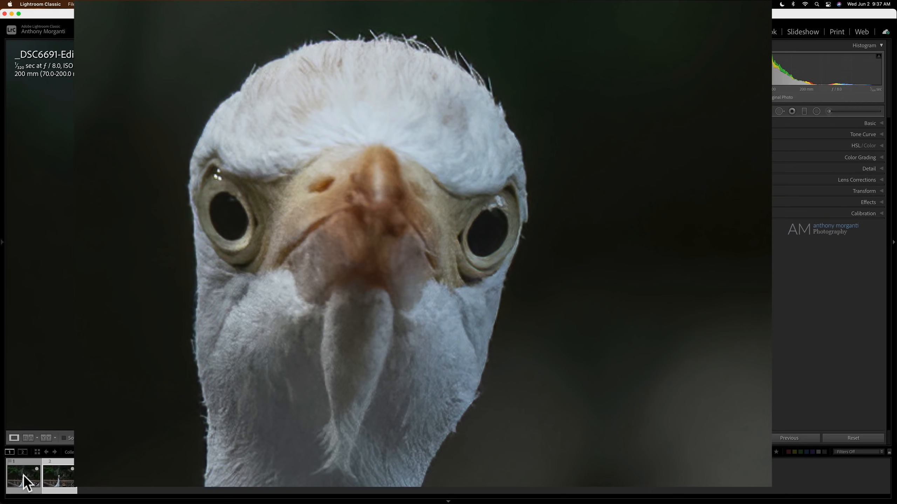
left_click(24, 475)
left_click(56, 475)
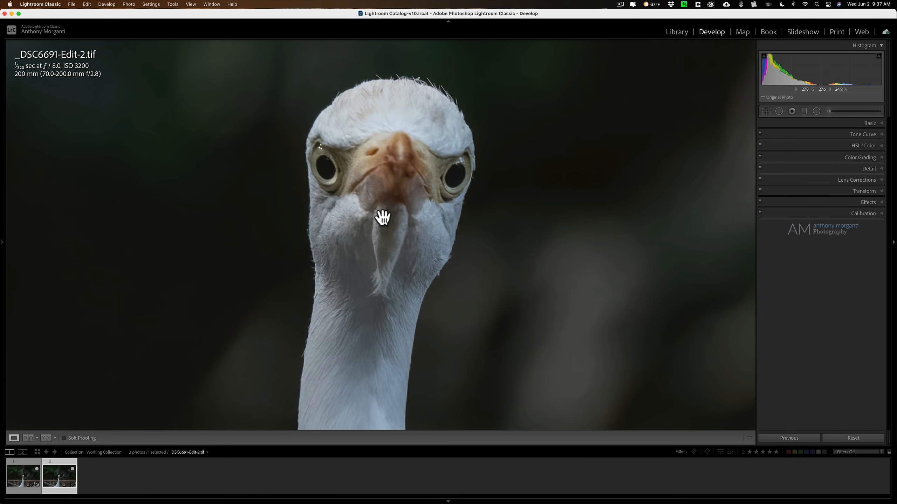
left_click(382, 217)
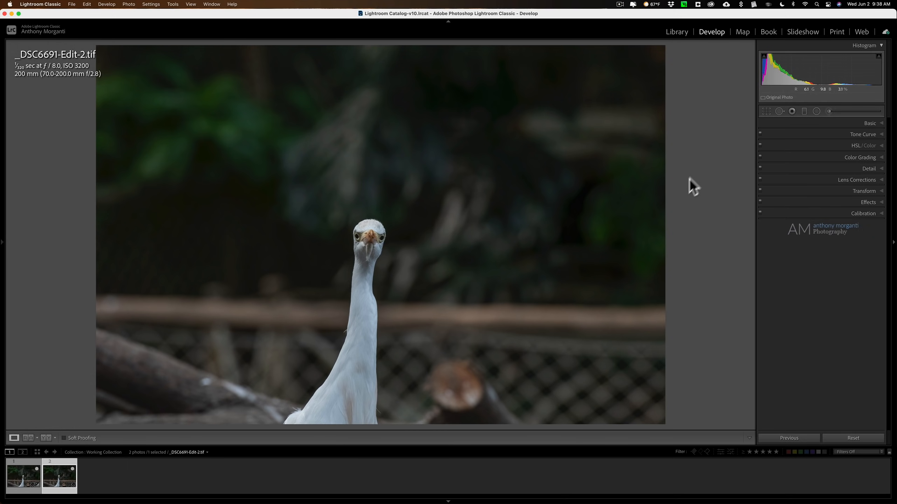
Crop the denoised TIFF to a vertical frame in the original aspect ratio, tightly around the bird's head and neck.
left_click(766, 111)
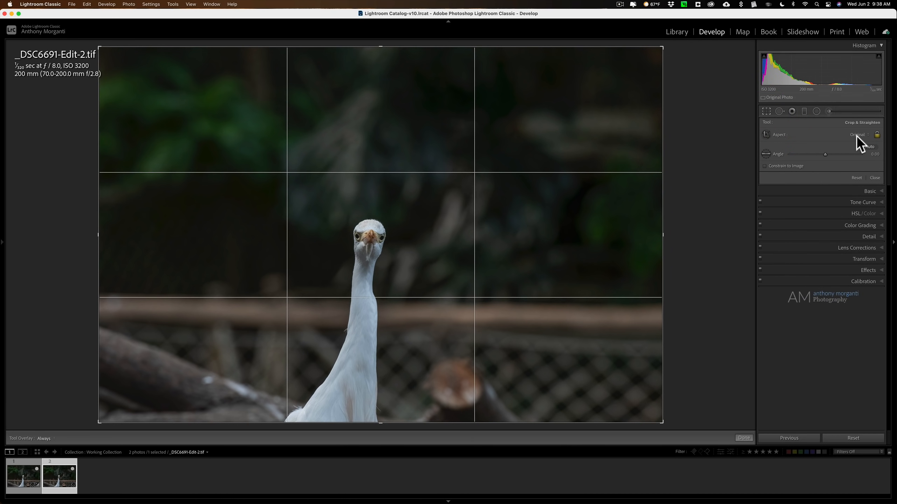
key("x")
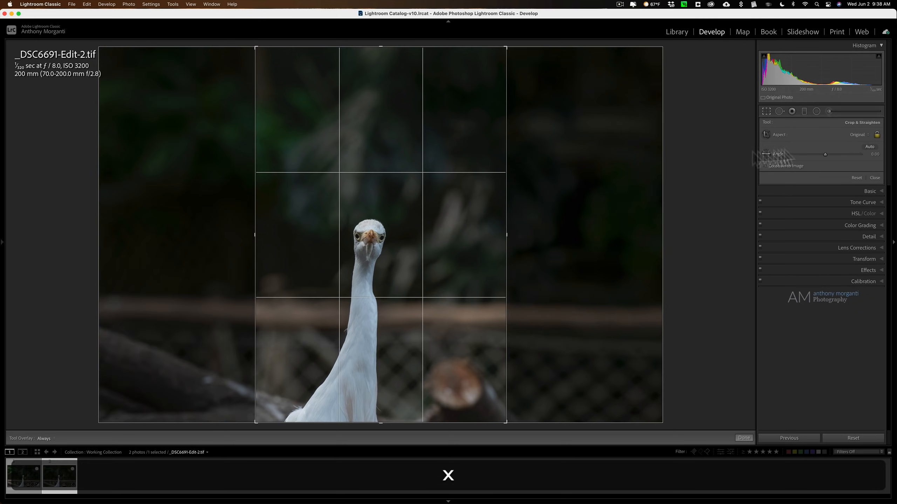
left_click_drag(380, 49, 394, 345)
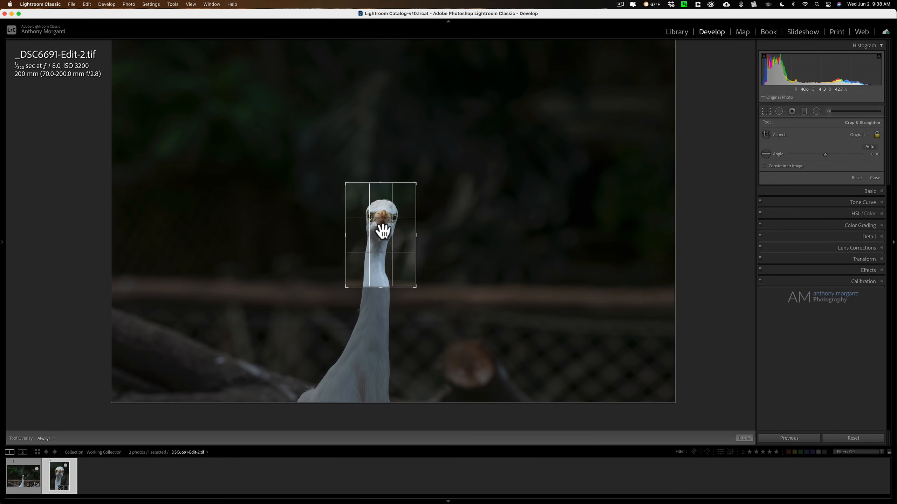
key("Return")
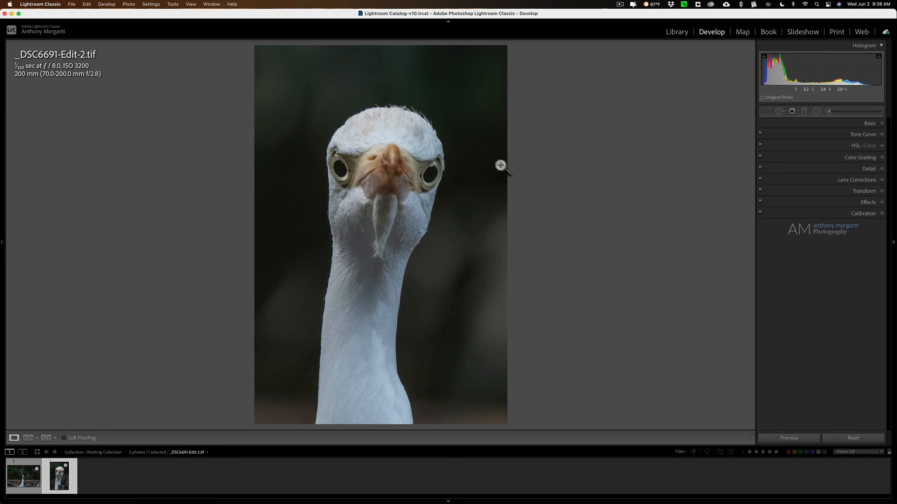
Look through the white balance options and the available profile groups for the cropped photo.
left_click(868, 122)
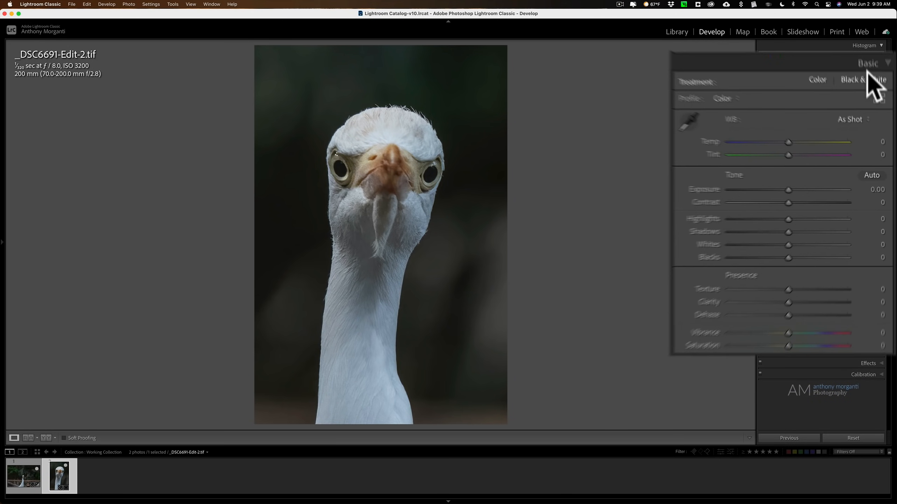
left_click(846, 106)
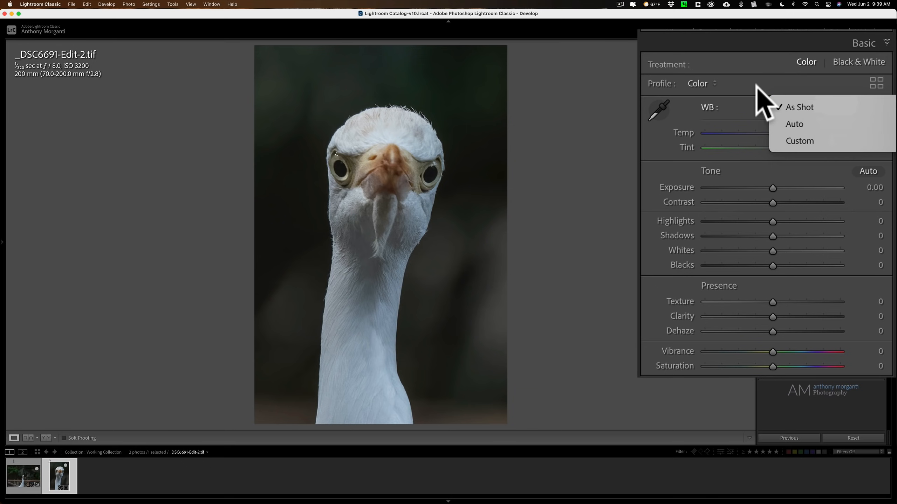
left_click(812, 87)
left_click(872, 85)
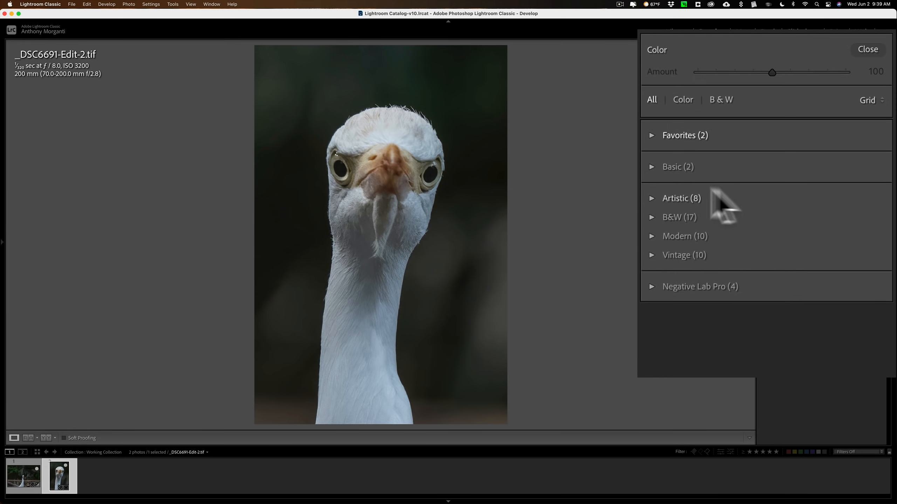
left_click(867, 49)
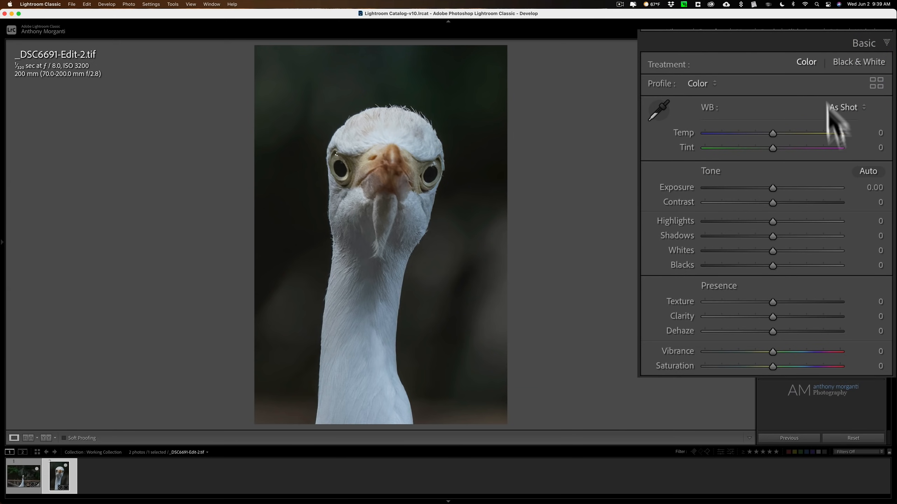
Set Highlights to -45, Shadows to +38, Whites to +15, Blacks to -14 and overall Saturation to +19.
left_click_drag(772, 222, 798, 236)
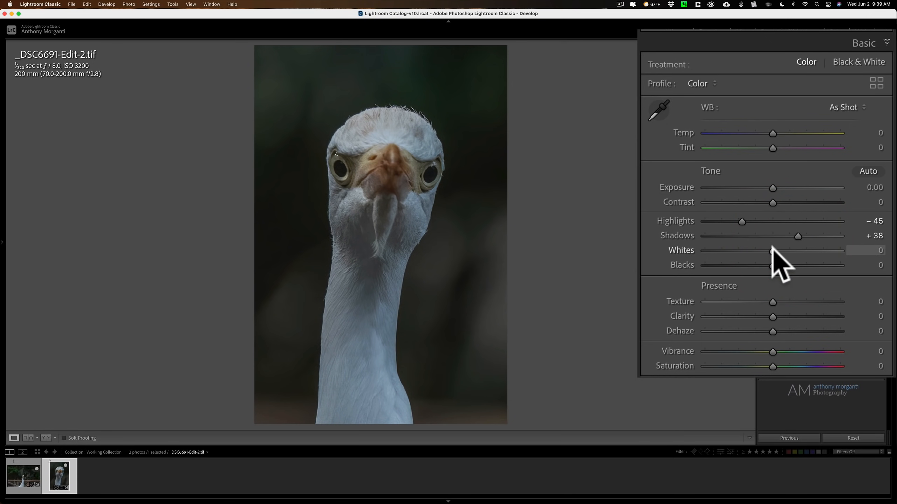
key("alt")
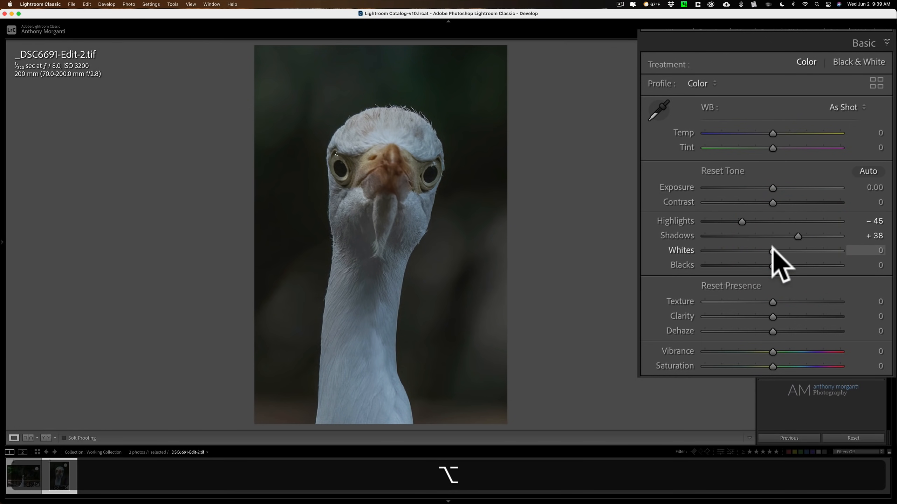
left_click_drag(772, 249, 761, 265)
left_click(571, 190)
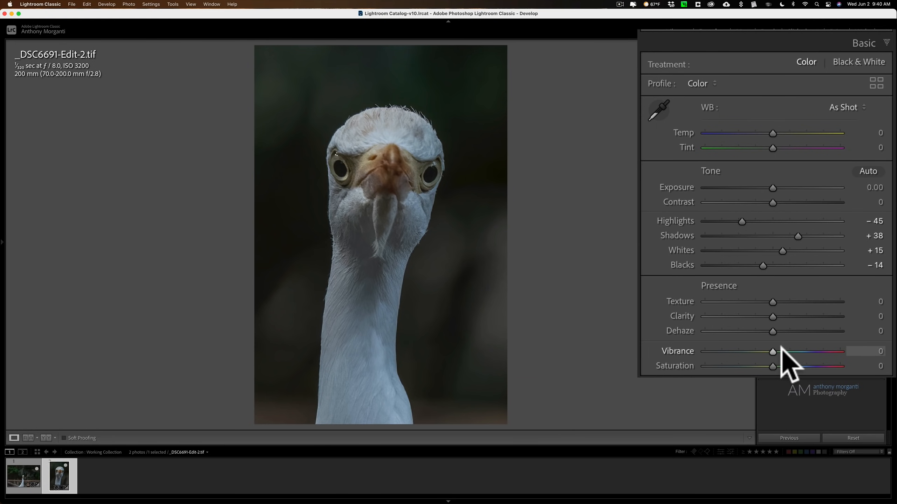
left_click_drag(771, 364, 783, 364)
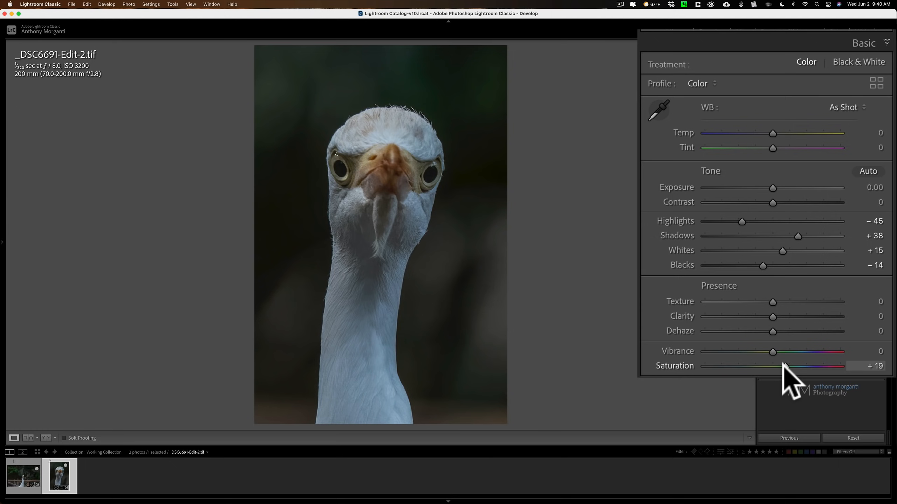
left_click(861, 43)
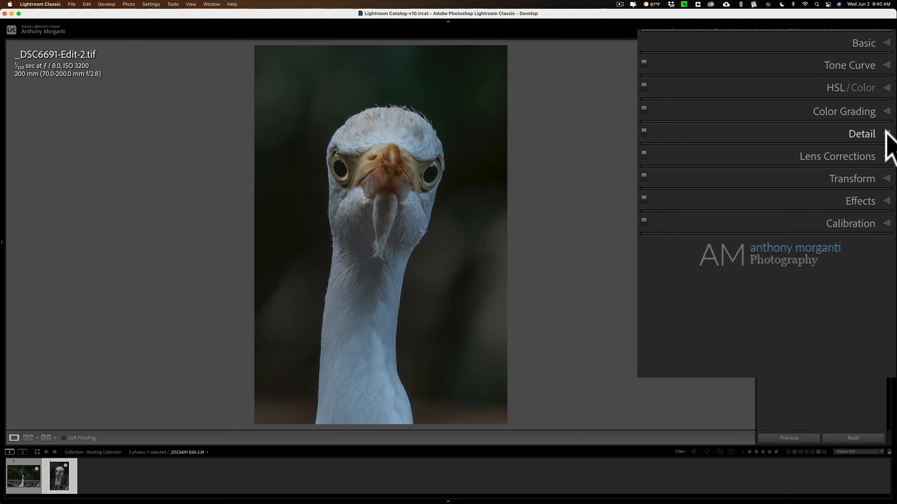
Set the HSL saturation of Orange to +42 and Yellow to +47, leaving Green and Red at 0 after trying them.
left_click(885, 88)
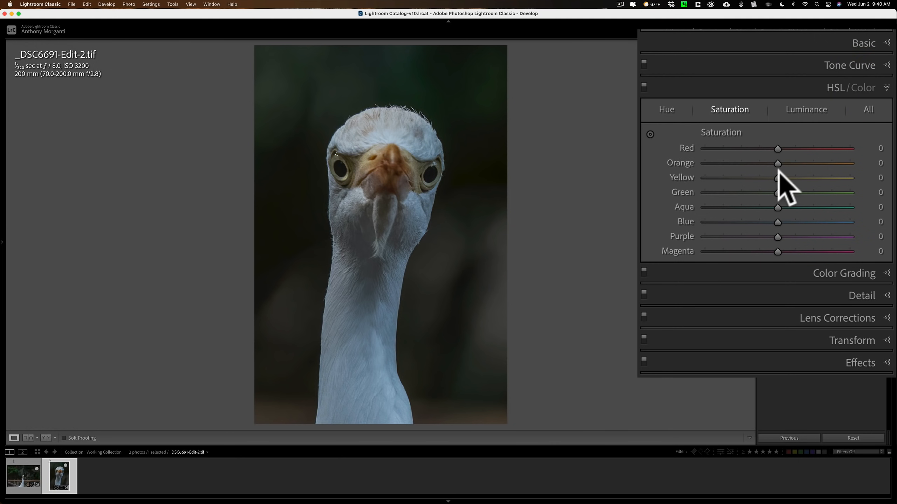
left_click_drag(775, 173, 807, 165)
left_click_drag(777, 193, 840, 192)
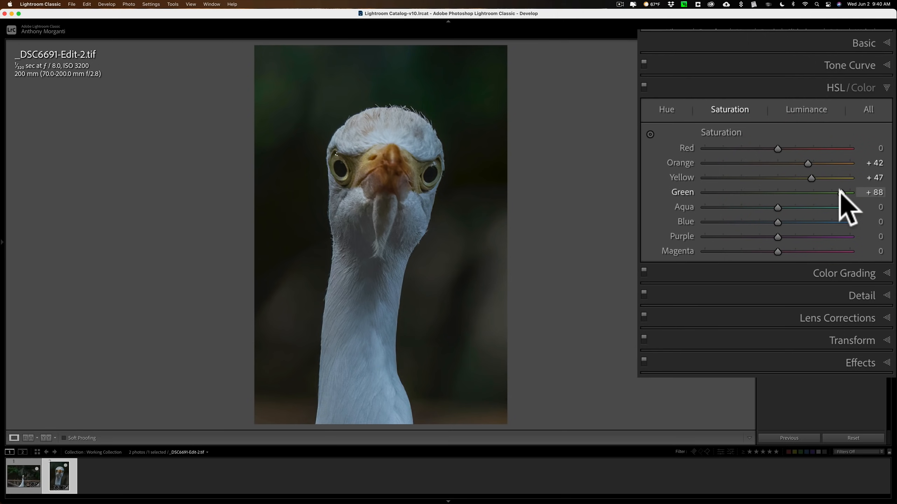
double_click(801, 192)
mouse_move(778, 147)
left_mouse_down()
mouse_move(801, 146)
mouse_move(779, 146)
left_mouse_up()
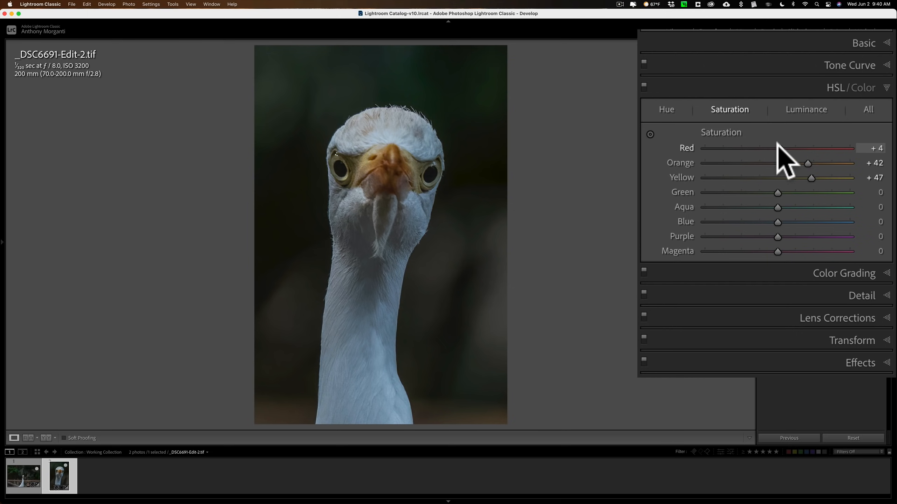
double_click(778, 146)
Set the HSL luminance of Orange to -22 and Yellow to +22.
left_click(790, 116)
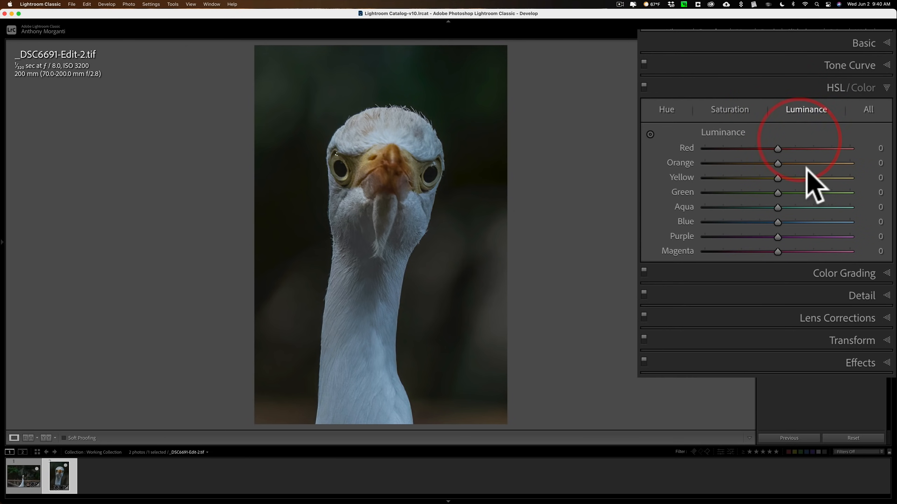
mouse_move(777, 174)
left_mouse_down()
mouse_move(769, 176)
mouse_move(788, 177)
mouse_move(761, 176)
mouse_move(802, 177)
mouse_move(760, 163)
mouse_move(793, 177)
left_mouse_up()
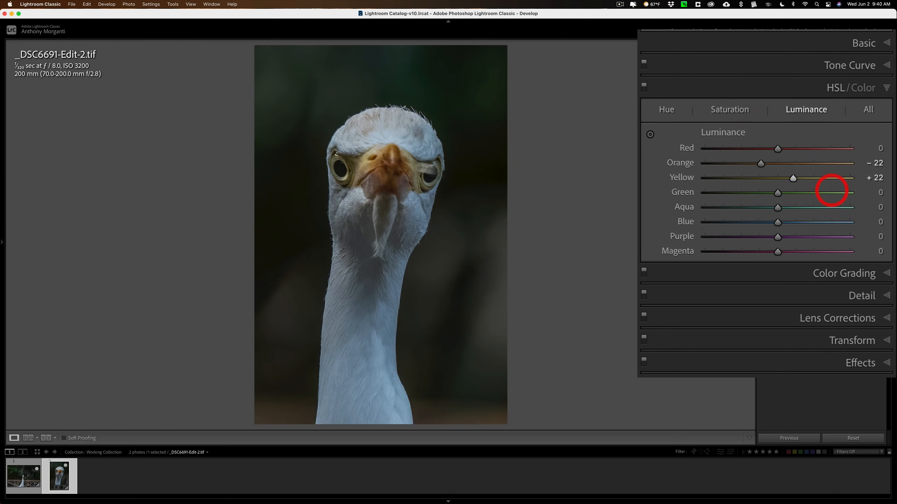
left_click(885, 84)
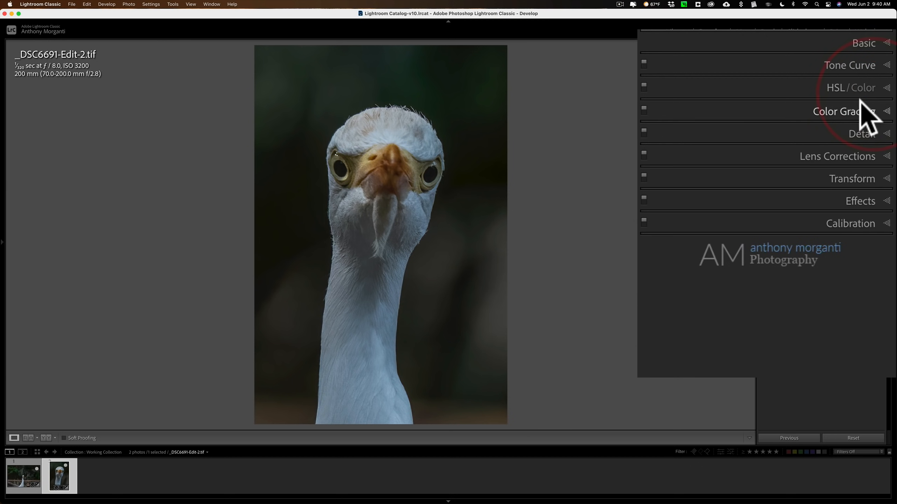
Review the sharpening and noise reduction settings and the lens correction options of the TIFF.
left_click(858, 134)
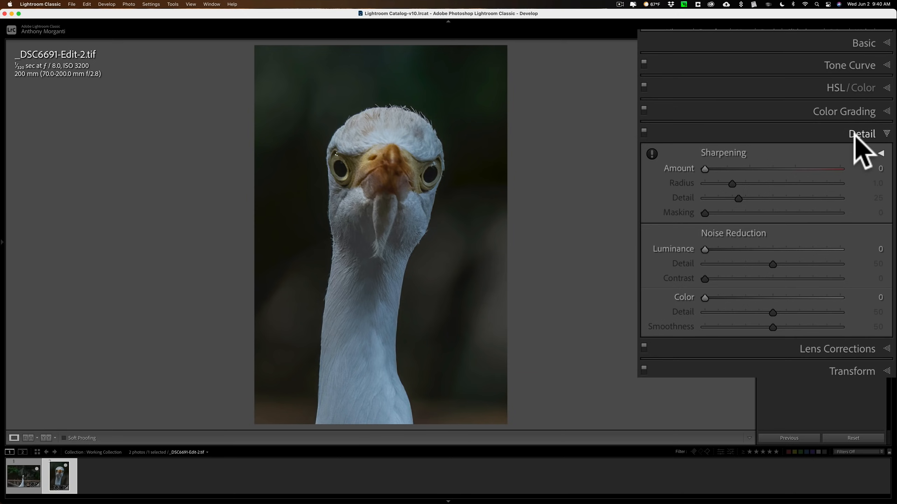
left_click(855, 134)
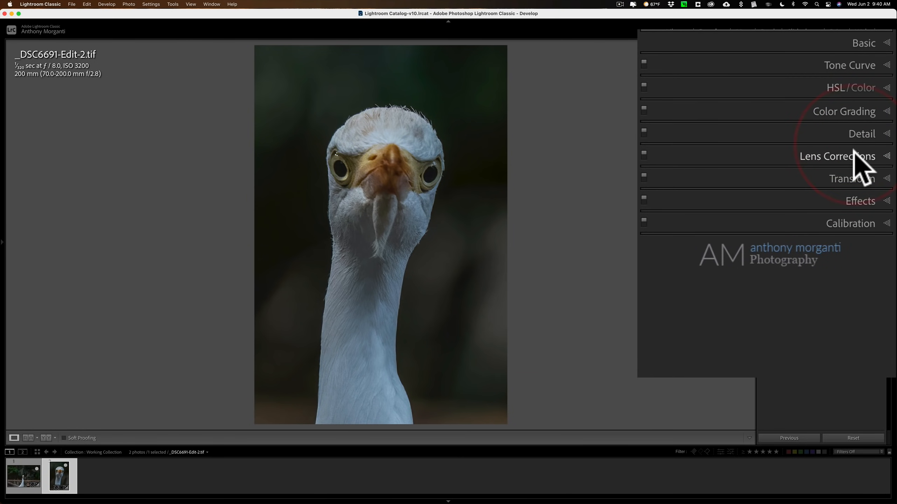
left_click(854, 154)
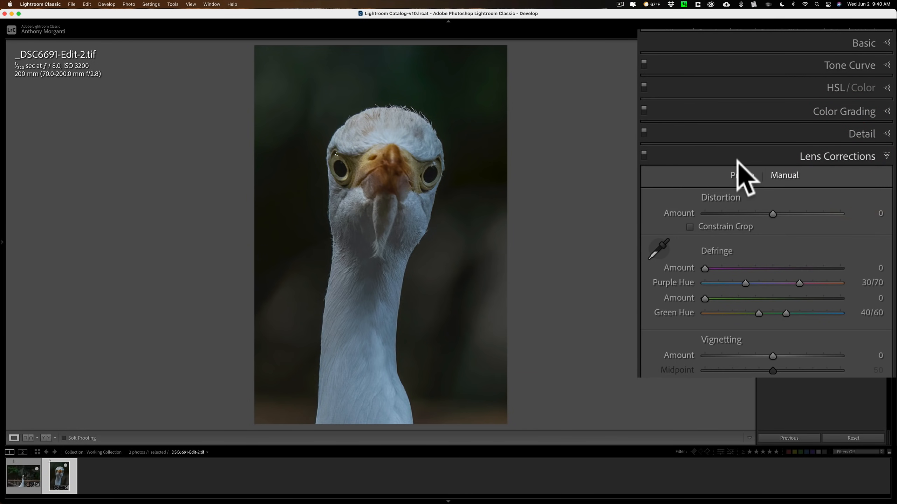
left_click(742, 175)
left_click(857, 155)
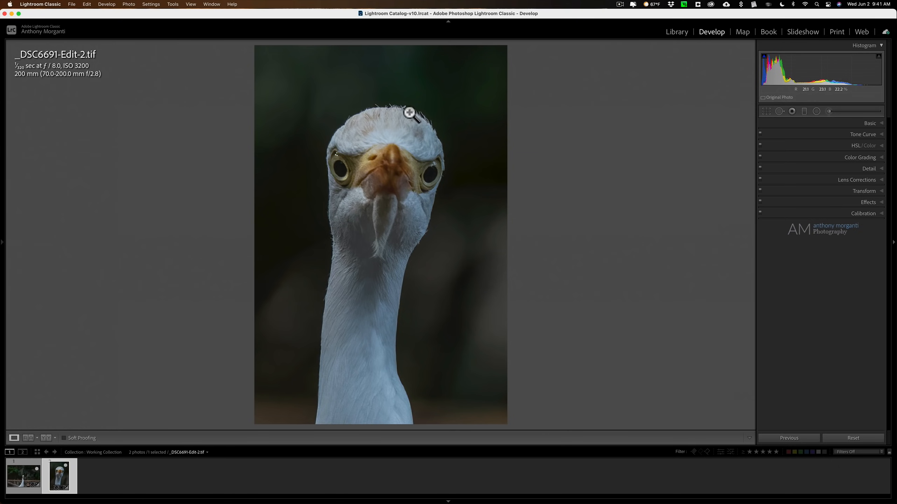
Show the photo's pixel dimensions and open a 16-bit ProPhoto RGB TIFF copy with Lightroom adjustments in Topaz Gigapixel AI.
key("i")
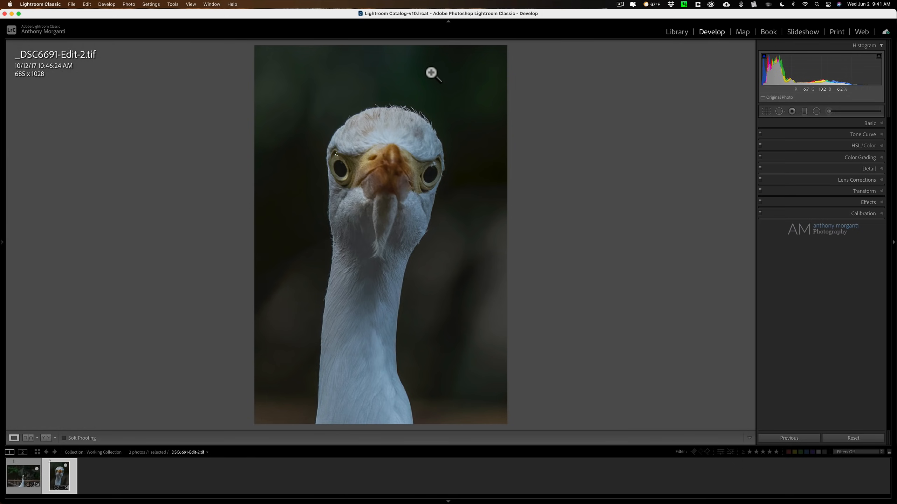
right_click(423, 64)
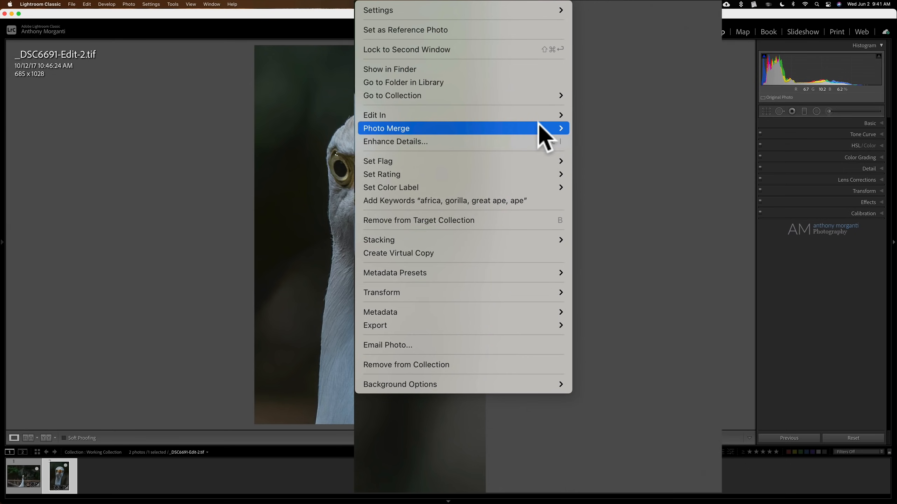
mouse_move(550, 115)
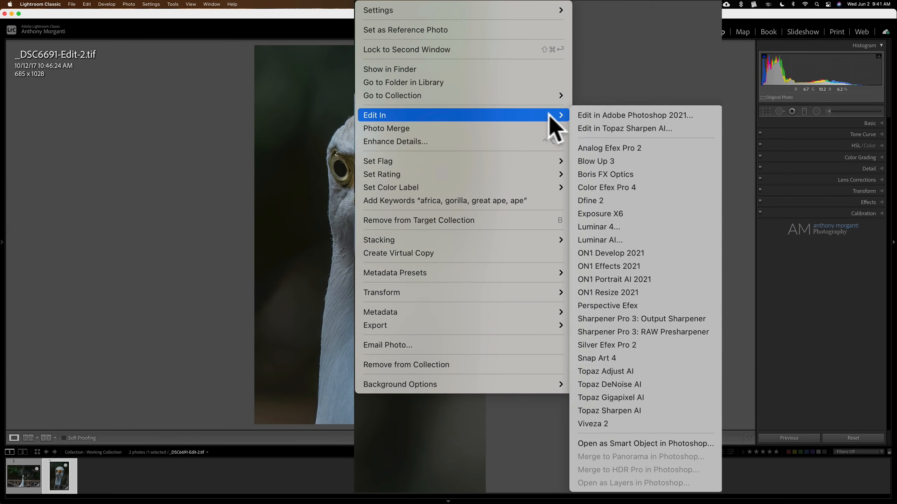
left_click(647, 396)
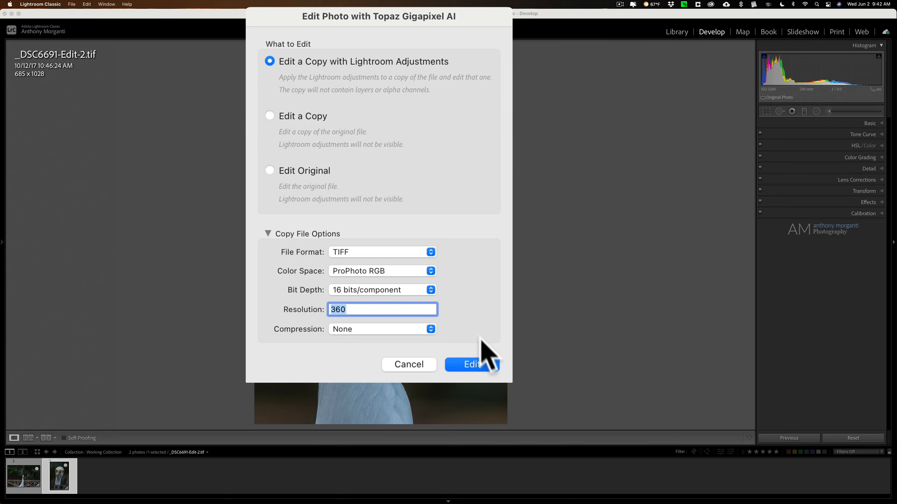
left_click(477, 368)
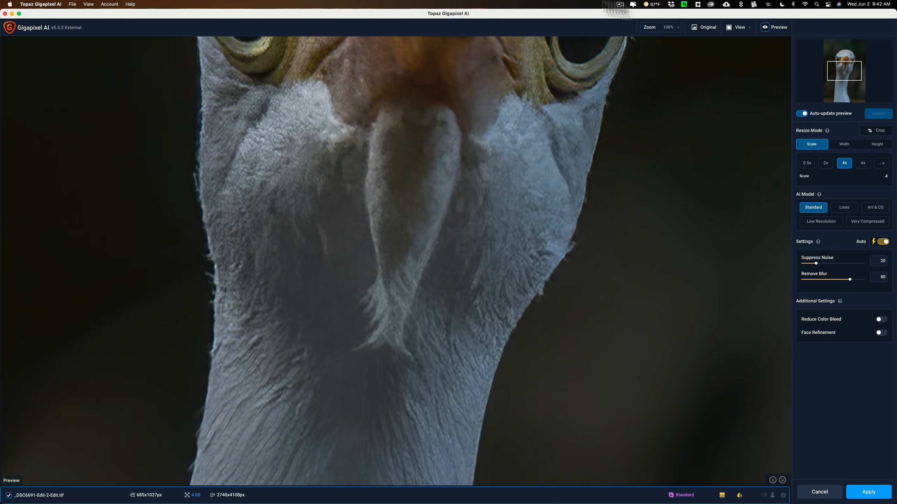
Switch the preview to Side-by-Side View at 50% zoom and frame the bird's head and neck.
left_click(733, 30)
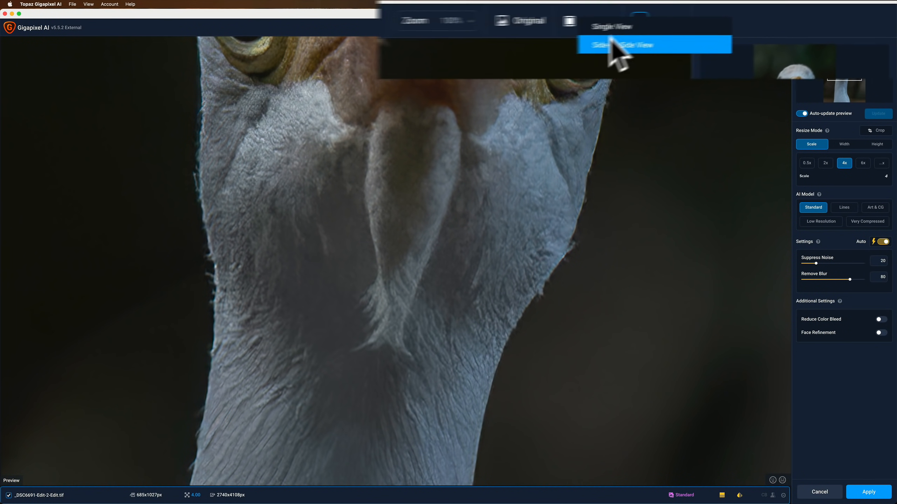
left_click(745, 39)
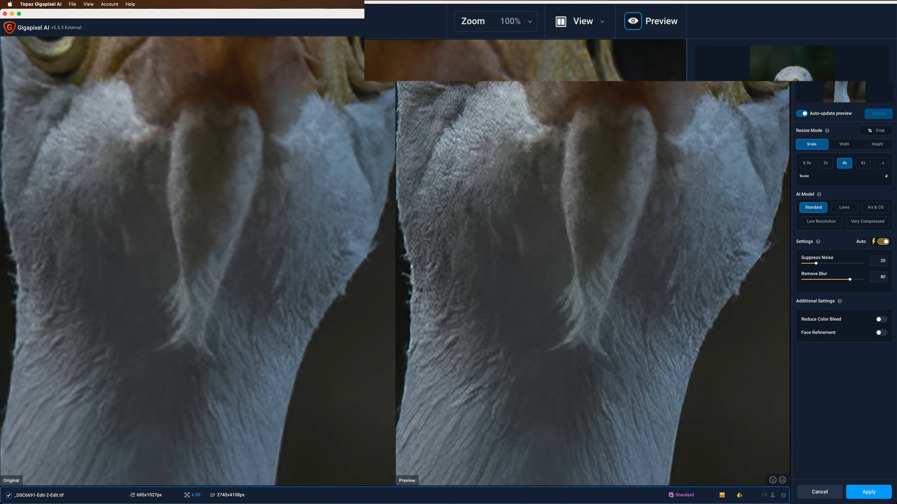
left_click_drag(845, 86, 844, 60)
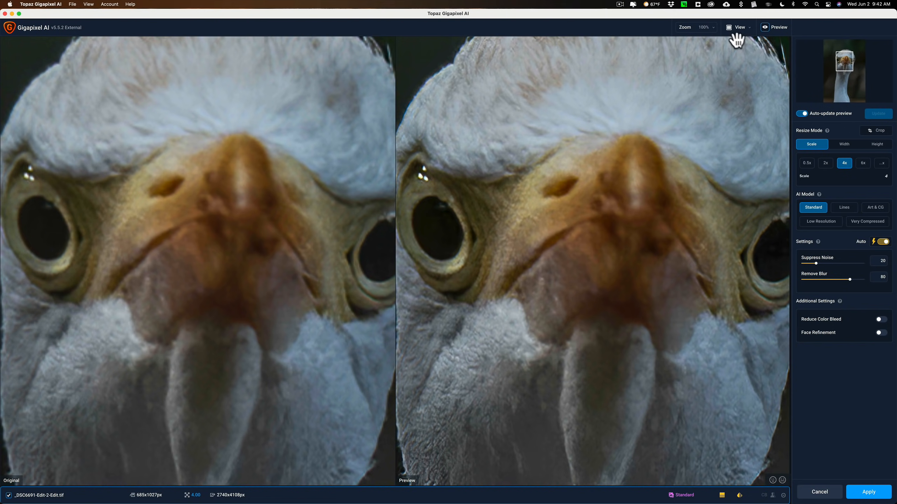
left_click(712, 28)
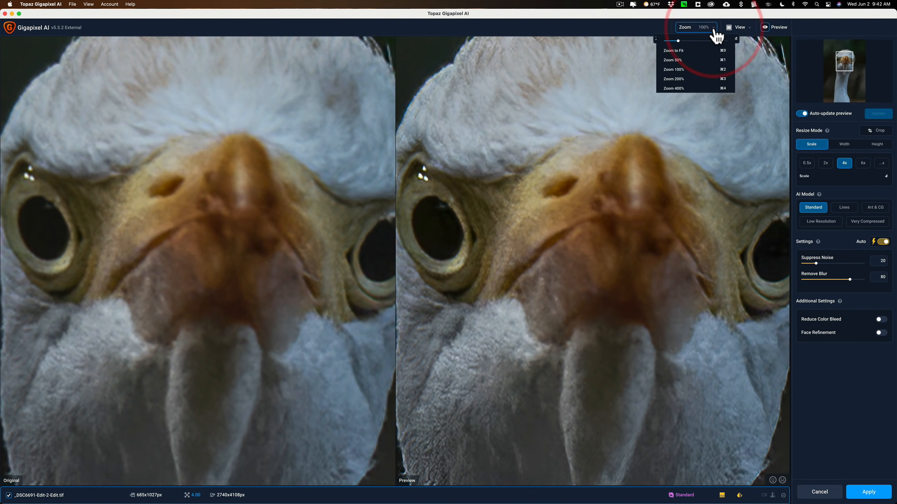
left_click(676, 60)
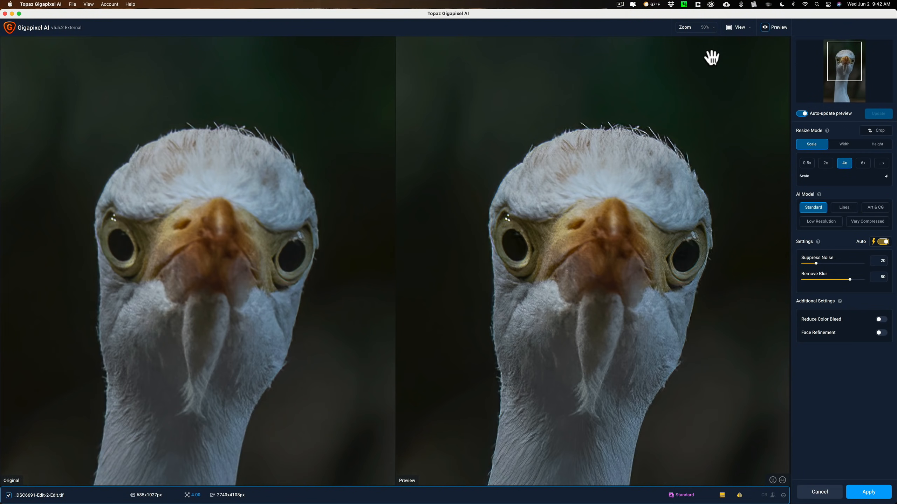
left_click_drag(849, 67, 846, 66)
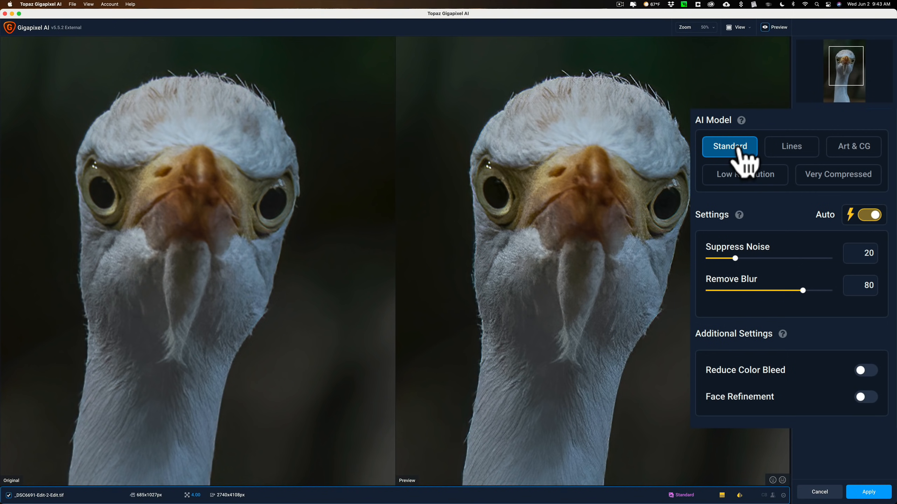
Preview the enlargement with the Lines, Art & CG and Low Resolution AI models.
left_click(784, 152)
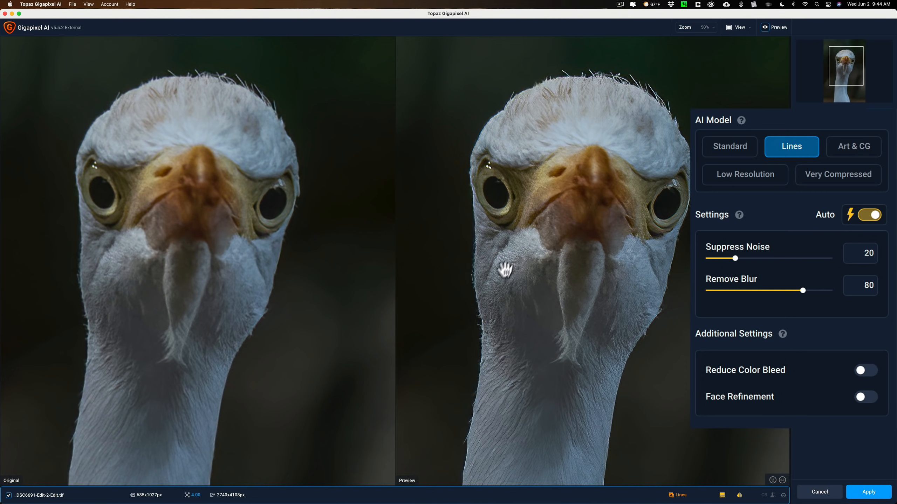
left_click(855, 148)
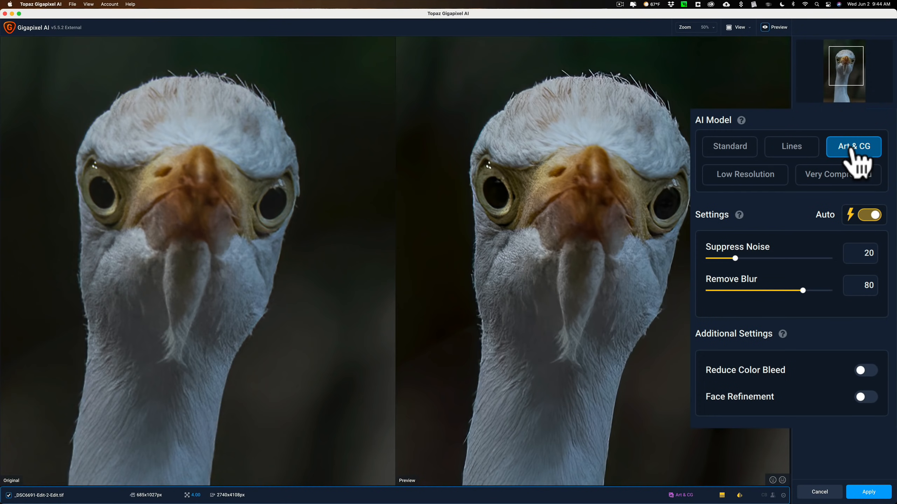
left_click(743, 175)
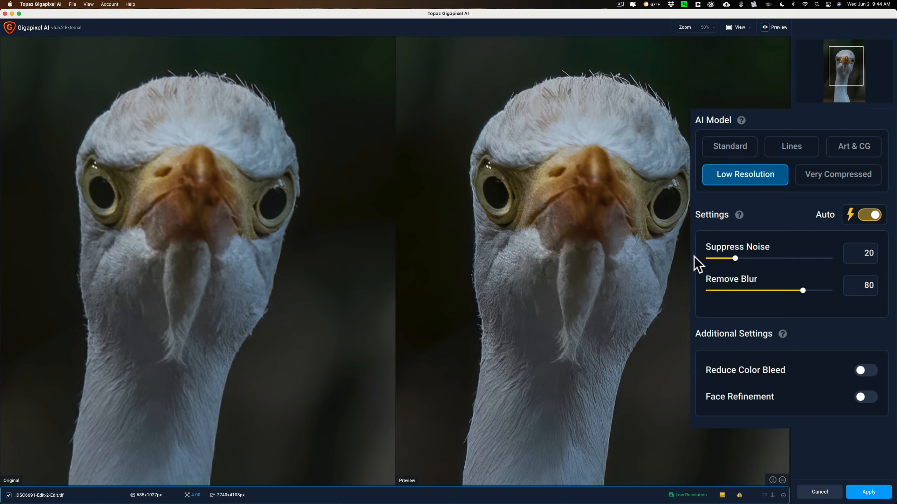
Compare the Standard and Low Resolution AI models by alternating between them in the side-by-side preview.
left_click(723, 140)
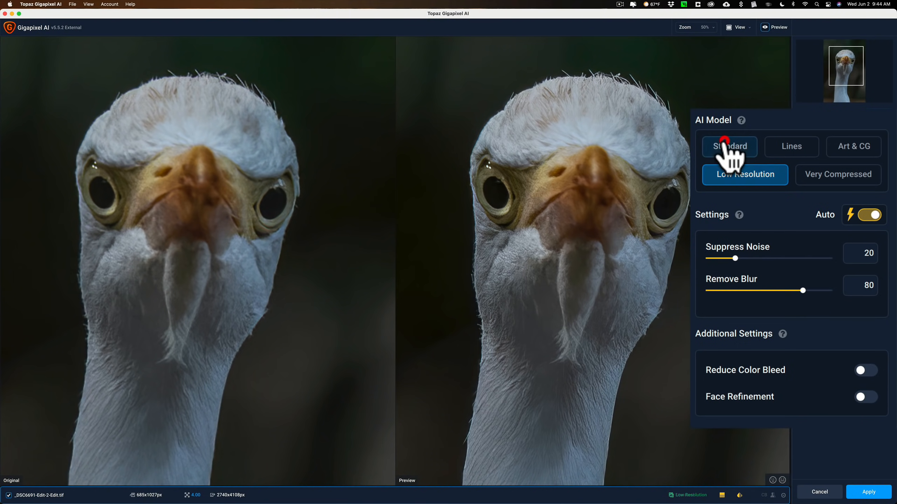
left_click(726, 176)
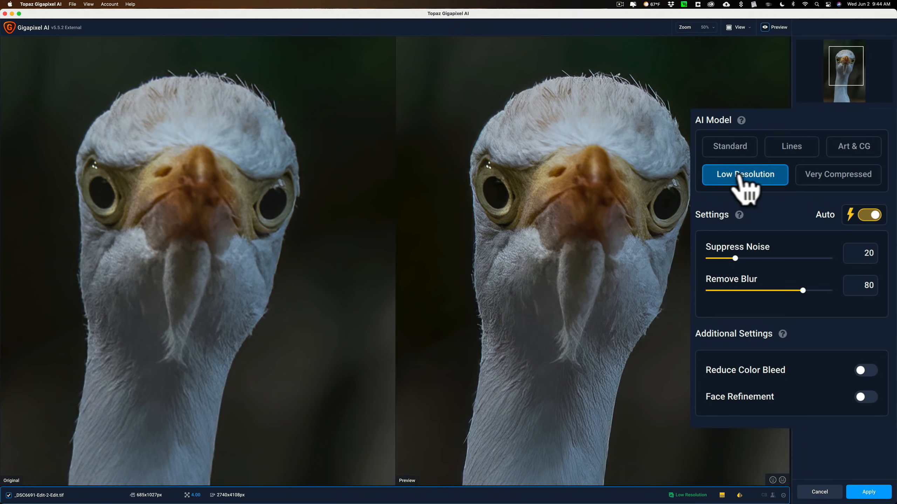
left_click(727, 148)
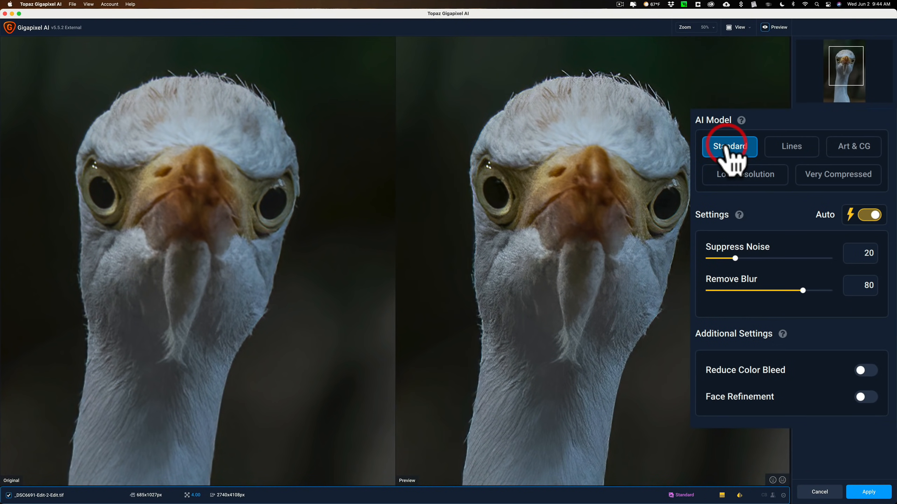
left_click(735, 176)
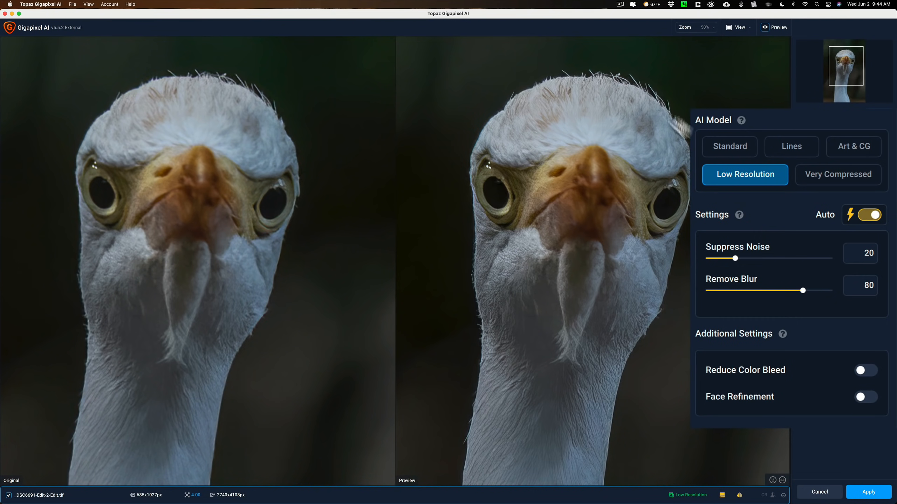
left_click(727, 149)
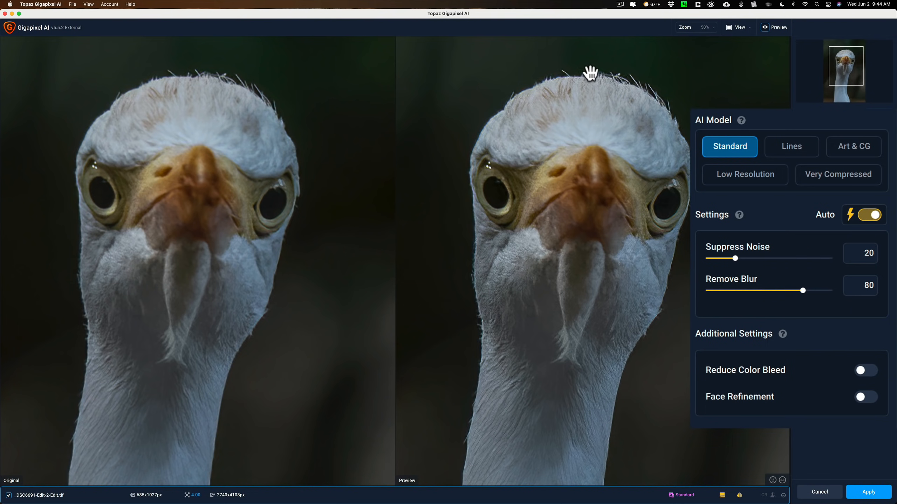
Try the Very Compressed AI model and set the model to Low Resolution.
left_click(744, 179)
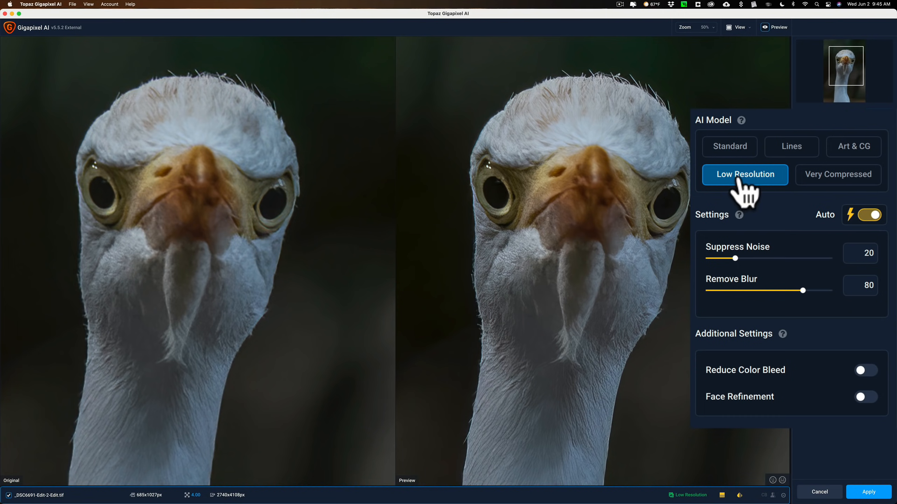
left_click(849, 178)
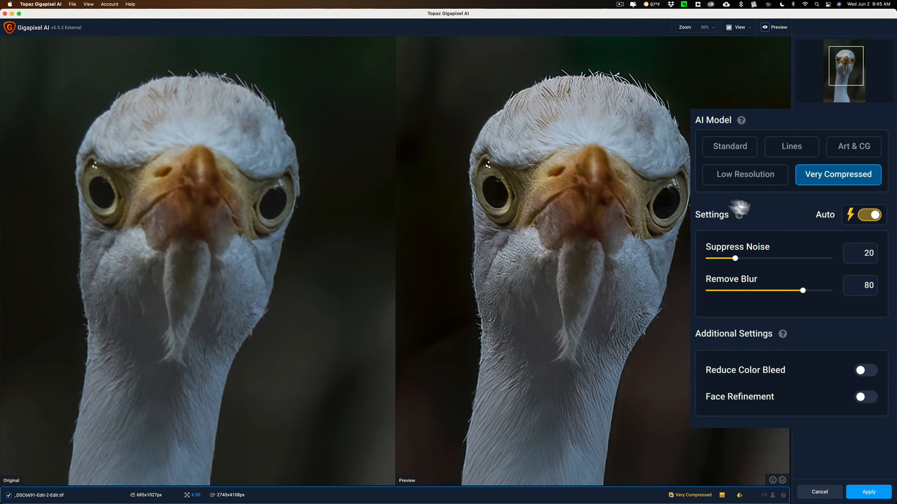
left_click(732, 178)
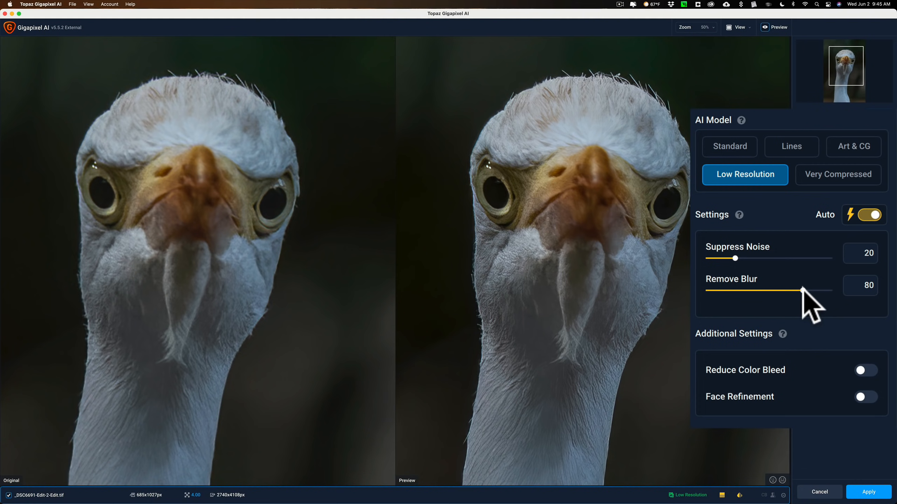
Set Suppress Noise to 0 and Remove Blur to 15, and apply the 4x enlargement.
left_click_drag(802, 291, 722, 290)
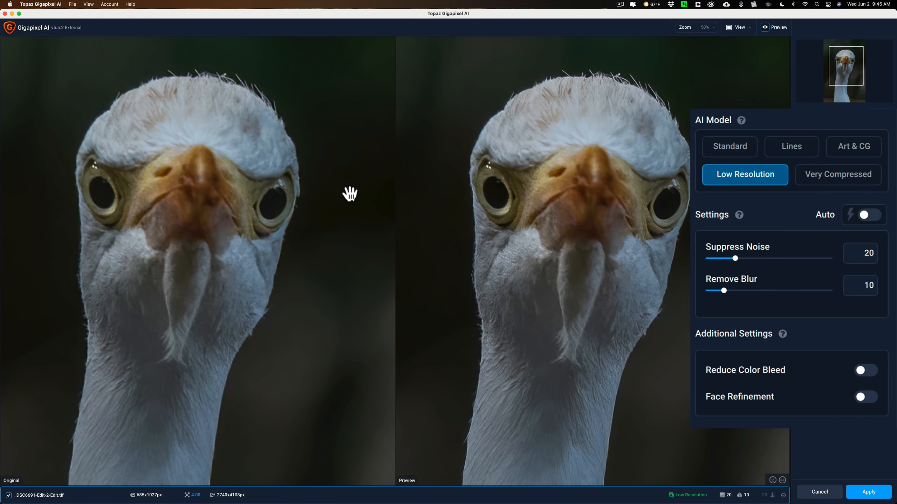
left_click_drag(724, 291, 714, 290)
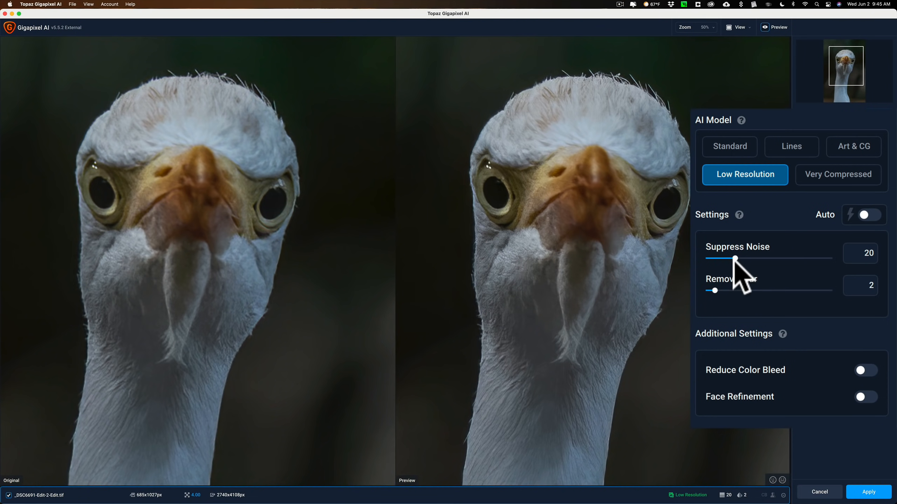
left_click_drag(733, 252, 699, 255)
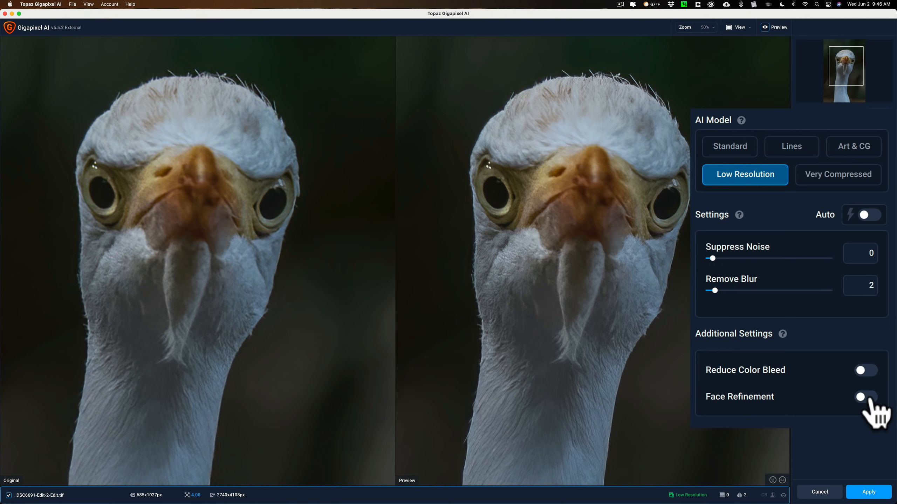
left_click(730, 290)
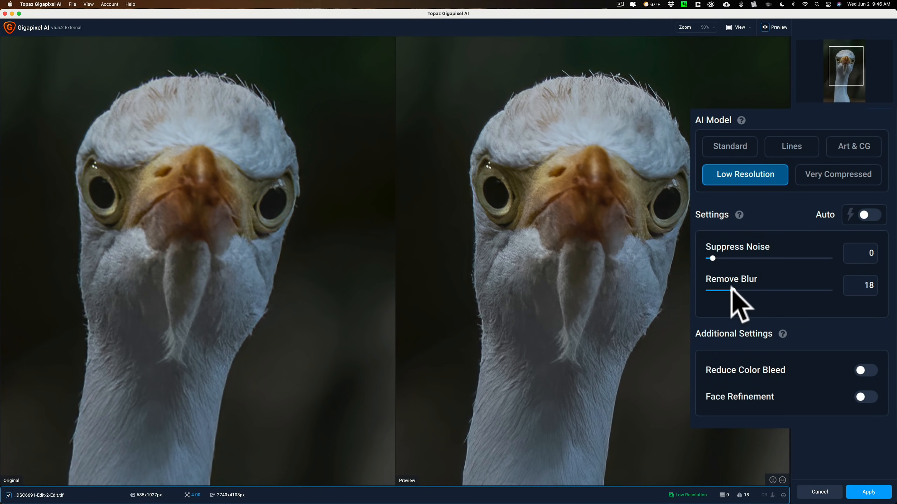
left_click_drag(730, 288, 730, 288)
left_click_drag(730, 288, 728, 290)
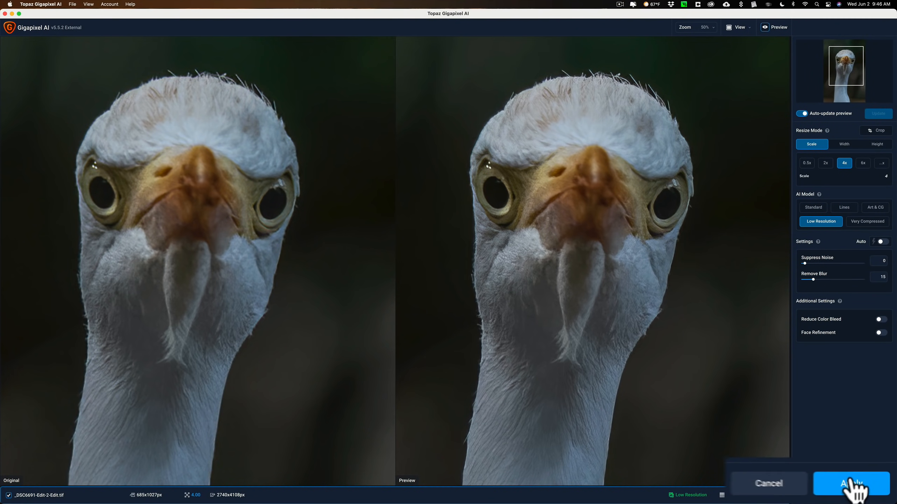
left_click(842, 478)
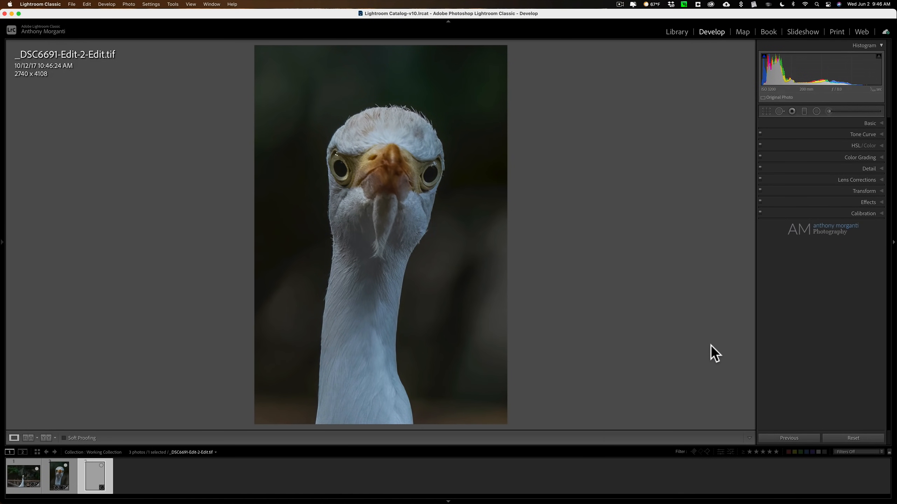
Compare the original NEF and the cropped TIFF with the enlarged TIFF in Lightroom, ending on the enlarged one.
left_click(23, 474)
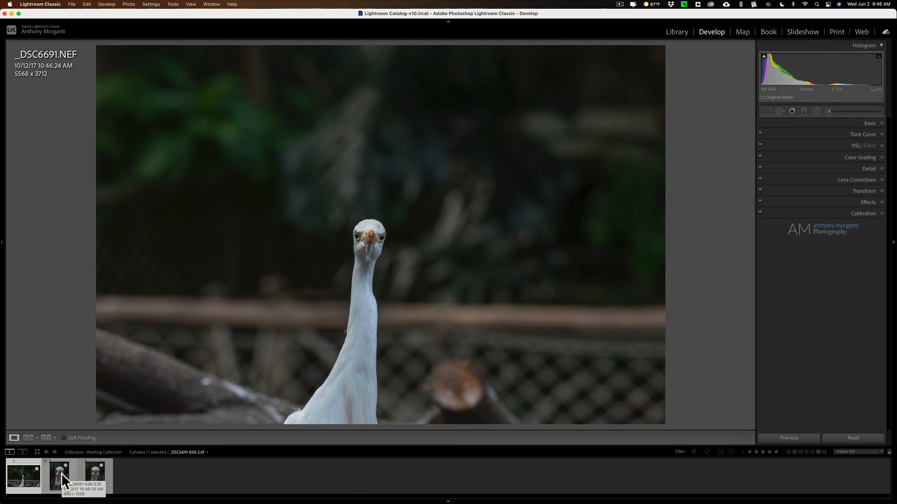
left_click(62, 474)
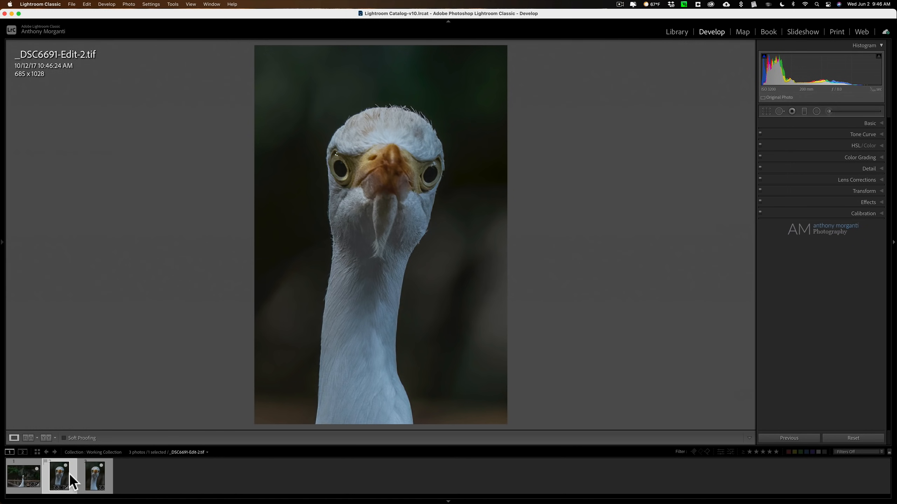
left_click(97, 475)
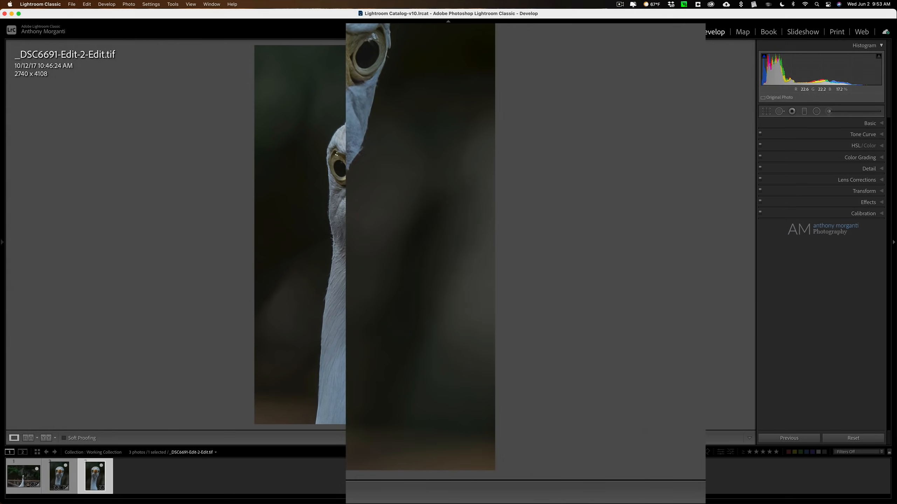
Open a 16-bit ProPhoto RGB TIFF copy of the enlarged photo with Lightroom adjustments in Topaz Sharpen AI.
right_click(346, 25)
mouse_move(369, 137)
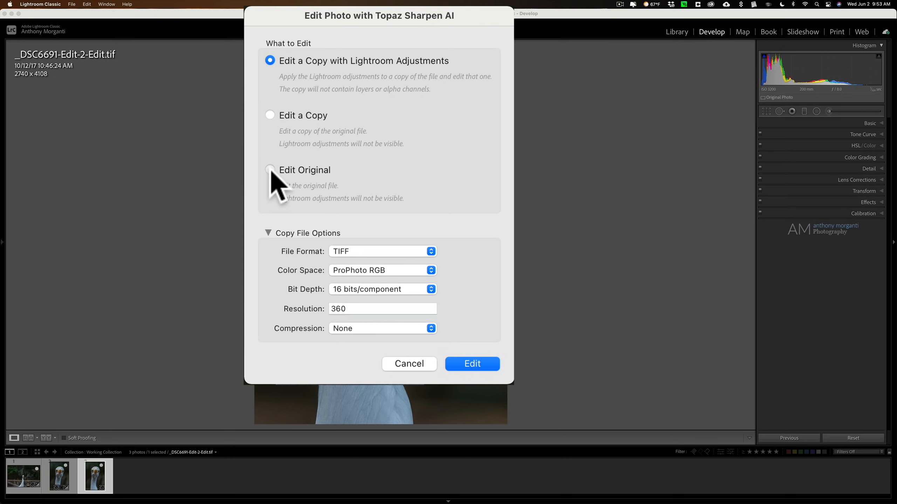
left_click(270, 170)
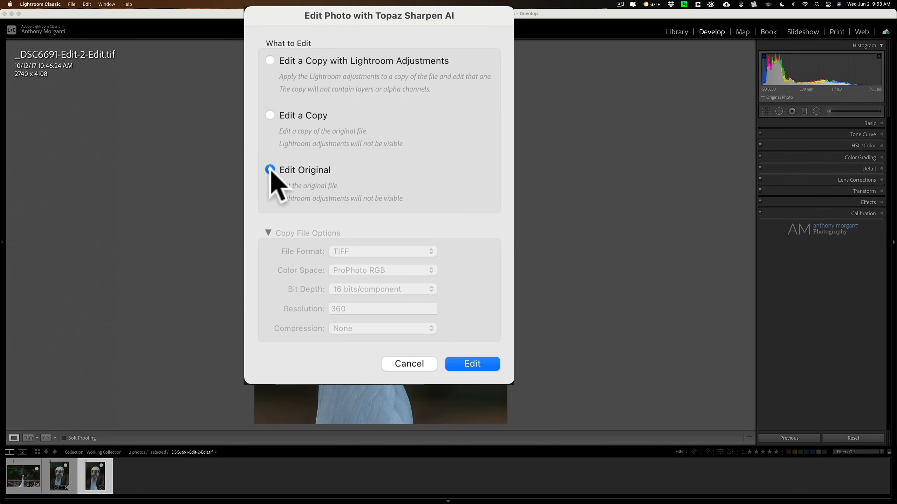
left_click(273, 62)
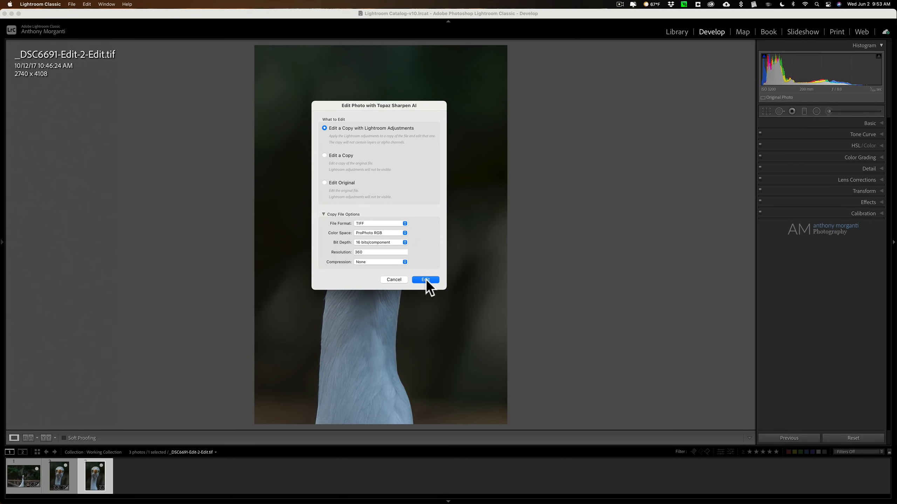
left_click(426, 280)
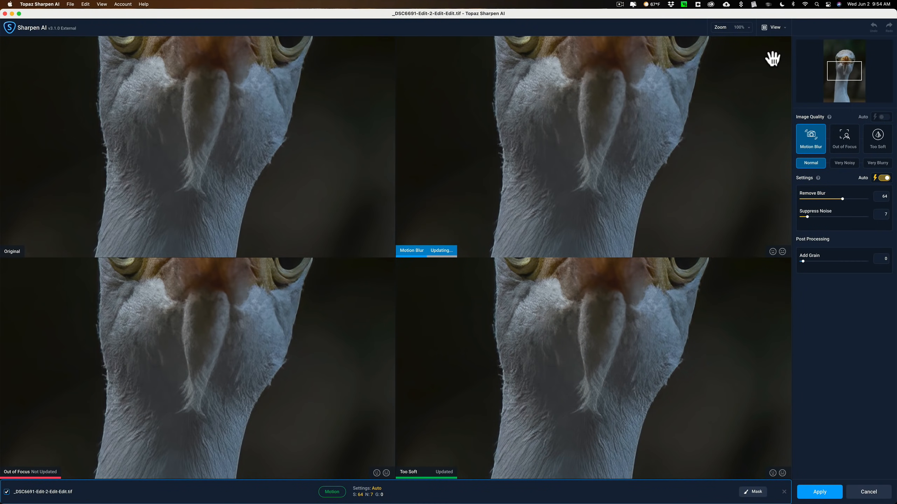
Frame the bird's eyes and beak, compare Very Noisy and Very Blurry for the Motion Blur model, and set it to Very Noisy.
left_click_drag(843, 71, 845, 64)
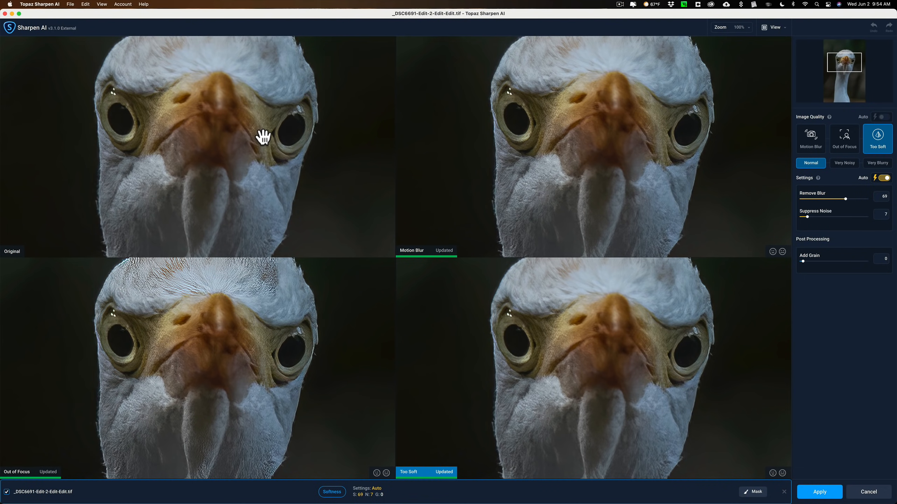
left_click(812, 135)
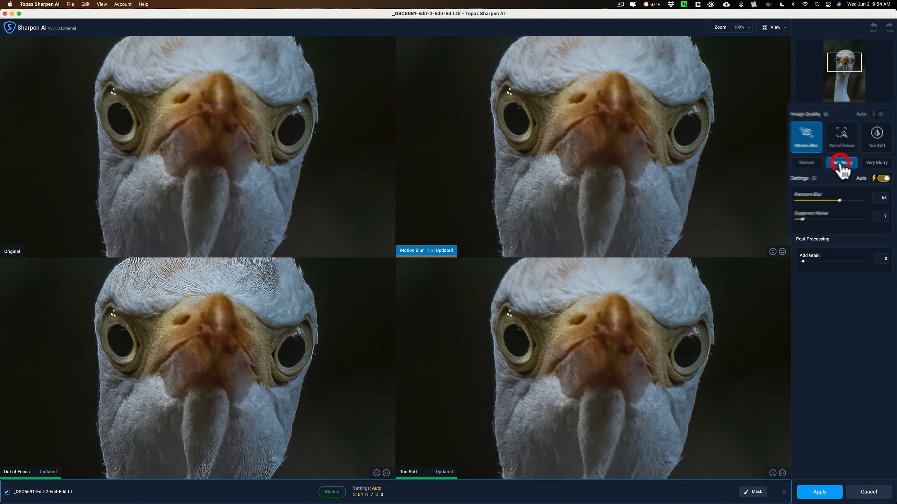
left_click(844, 163)
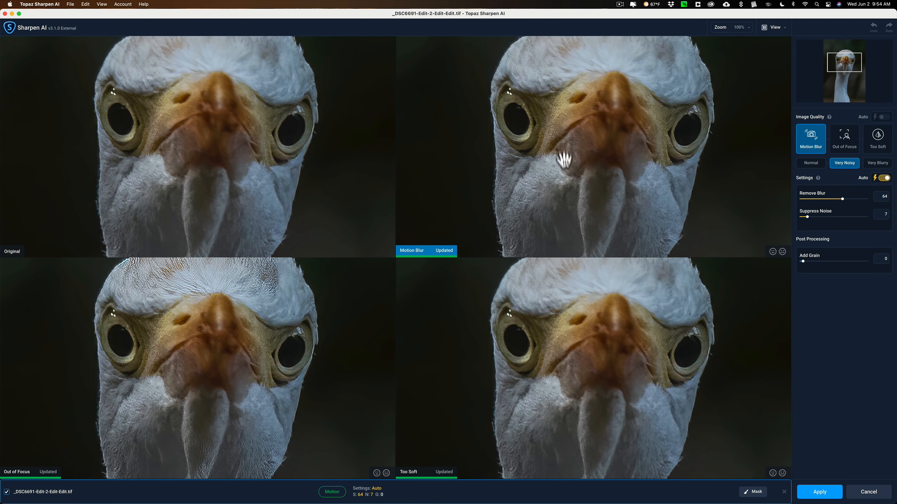
left_click(877, 163)
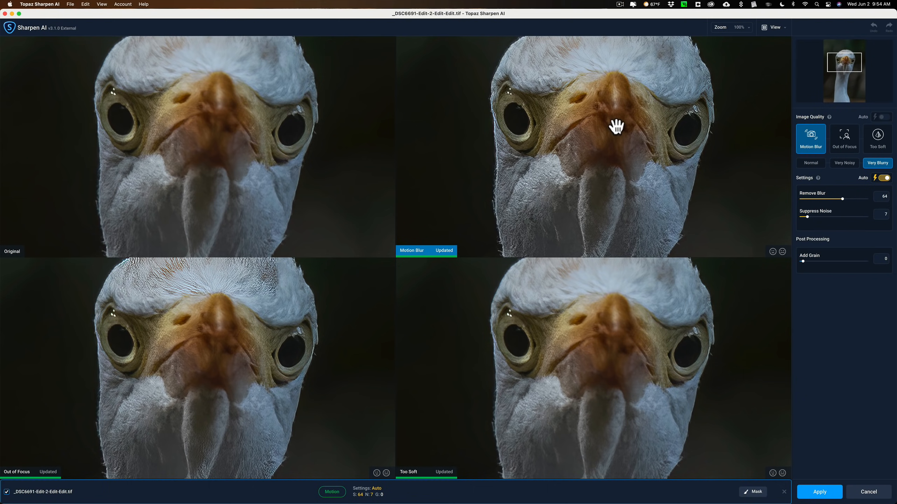
left_click(843, 164)
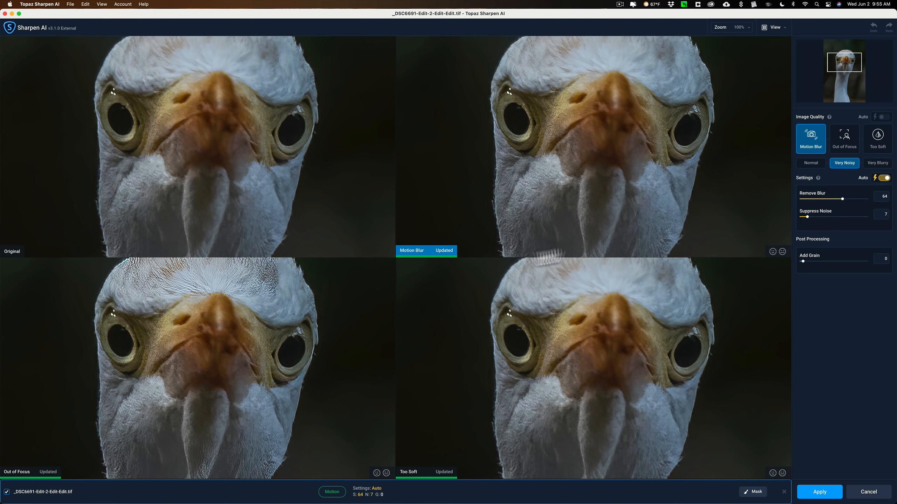
Compare Very Noisy and Very Blurry for the Out of Focus model and set it to Very Noisy.
left_click(845, 141)
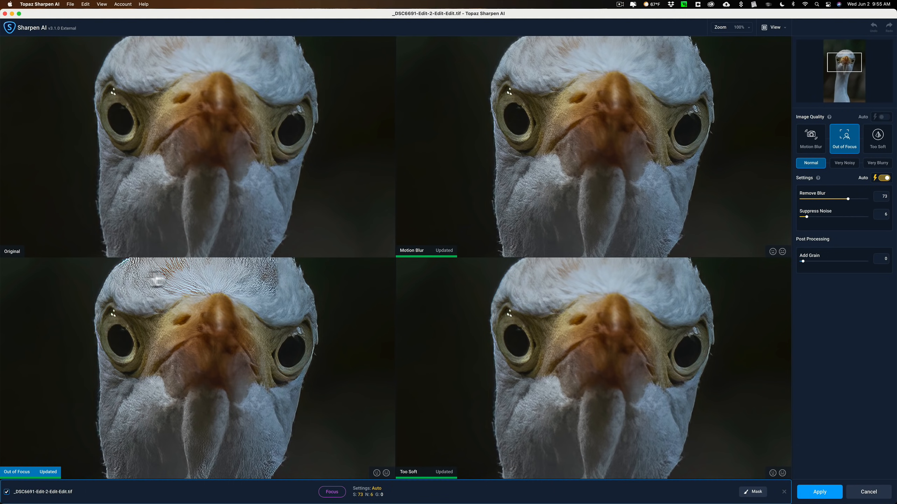
left_click(843, 163)
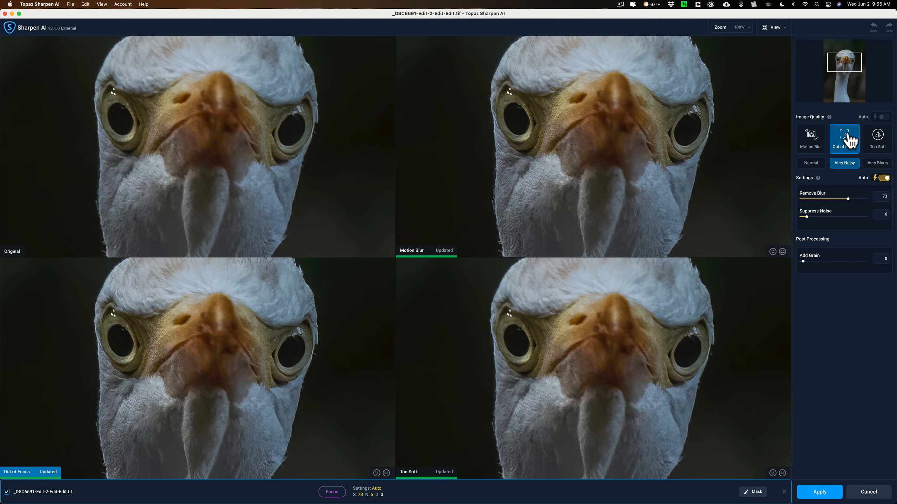
left_click(876, 164)
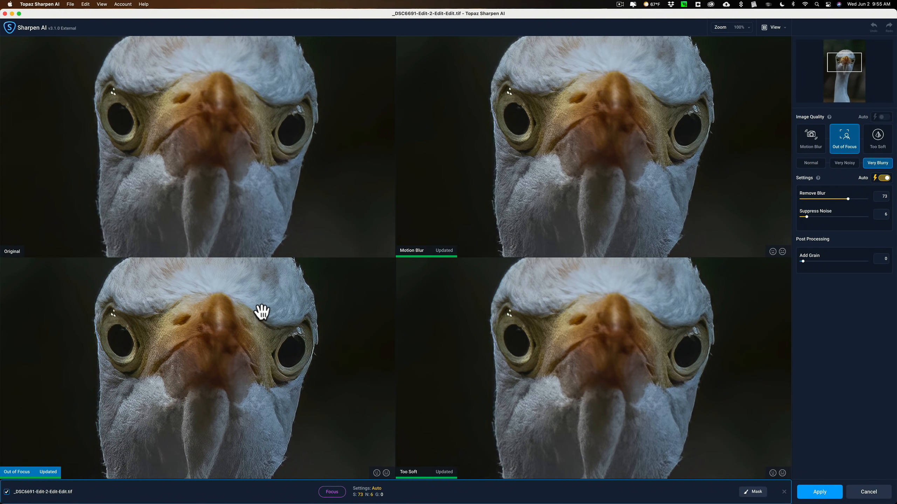
left_click(842, 166)
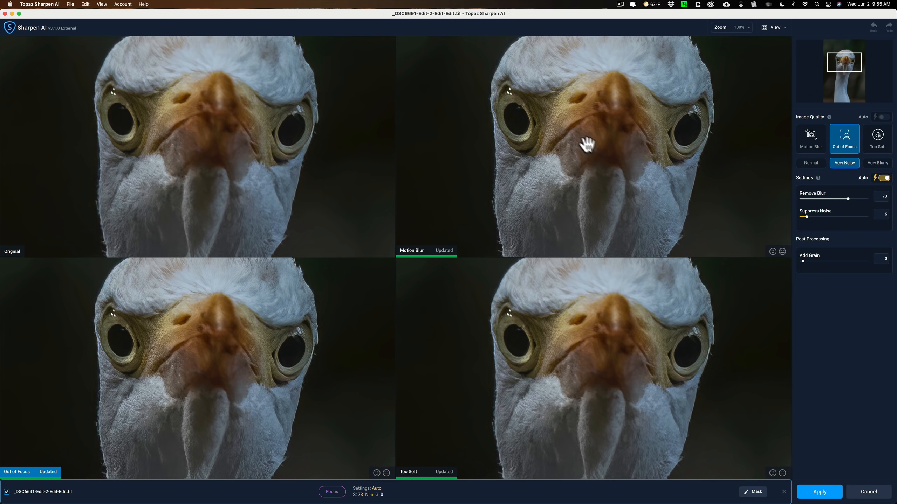
Switch to the Too Soft sharpening model with the Normal option.
left_click(878, 140)
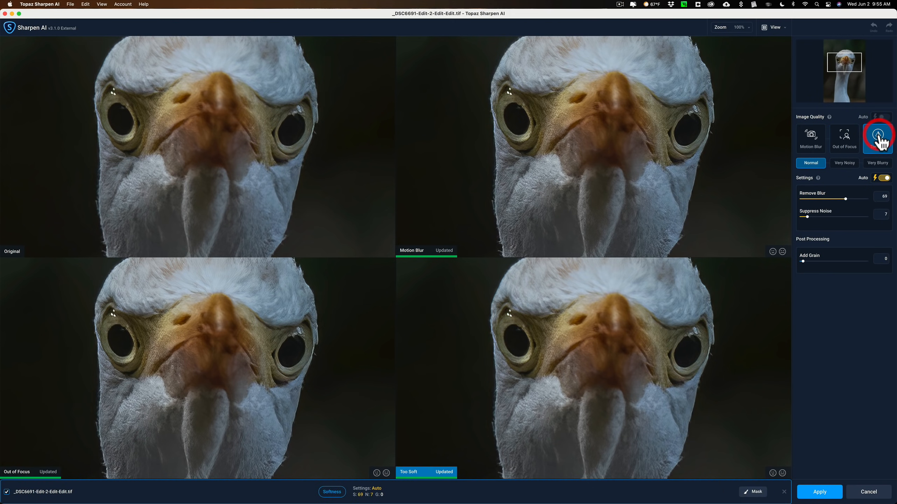
left_click(814, 166)
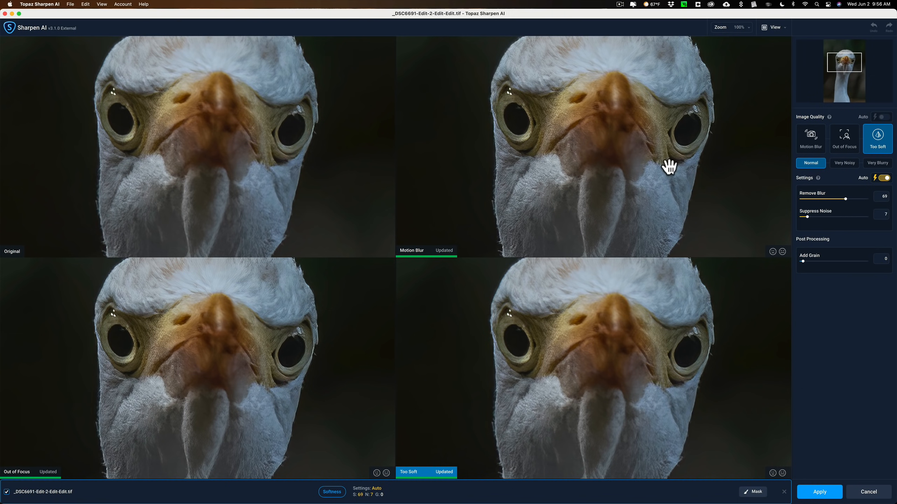
Compare Very Noisy and Very Blurry for the Too Soft model, and apply the Motion Blur model with Very Noisy to the photo.
left_click(844, 165)
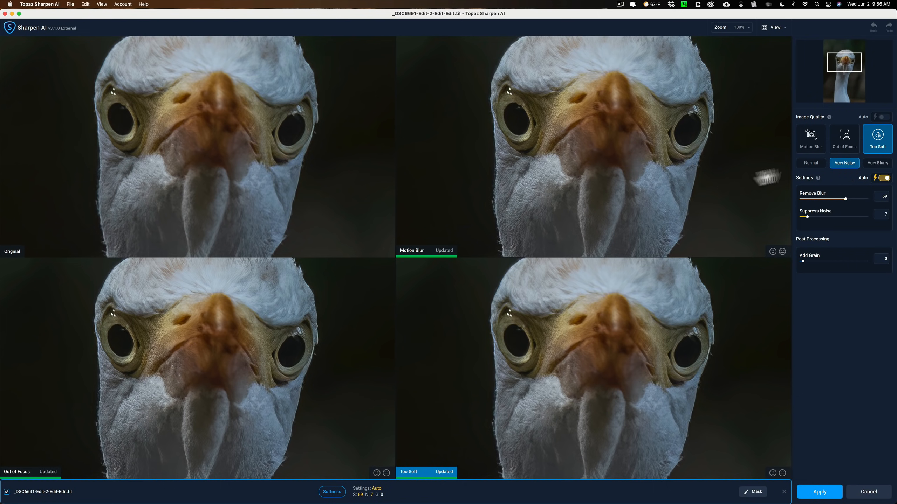
left_click(875, 167)
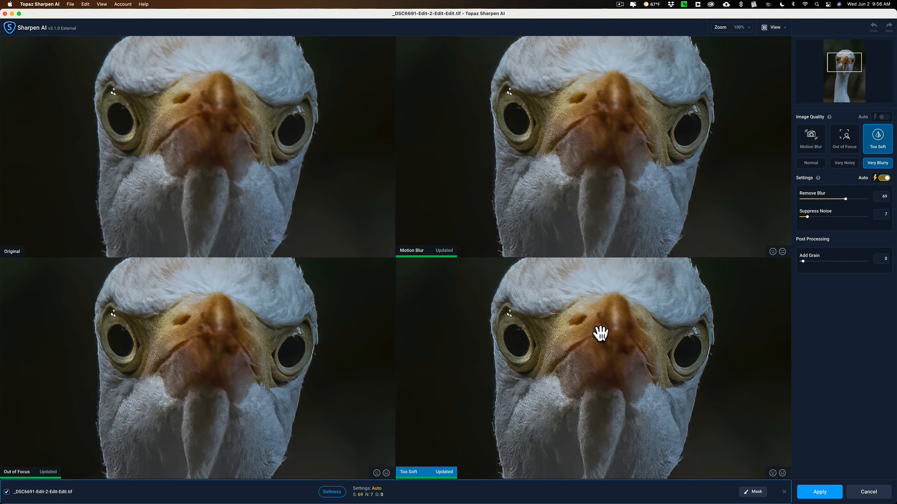
left_click(573, 117)
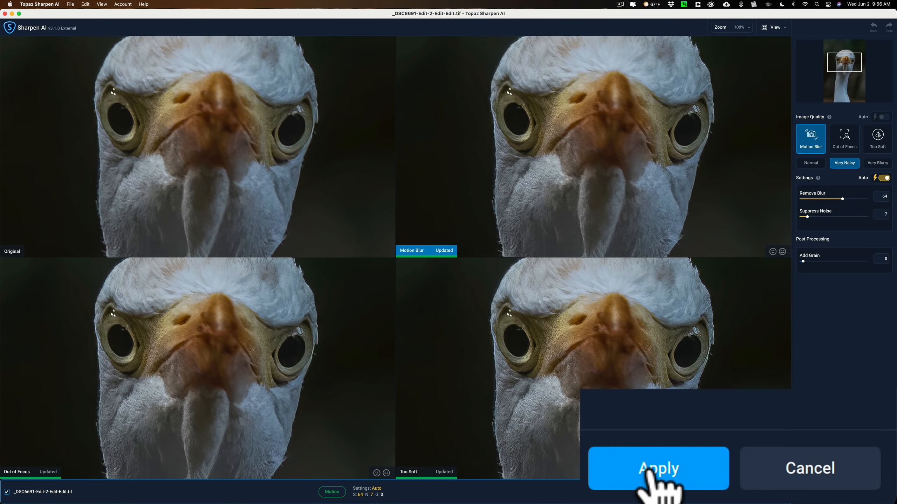
left_click(819, 495)
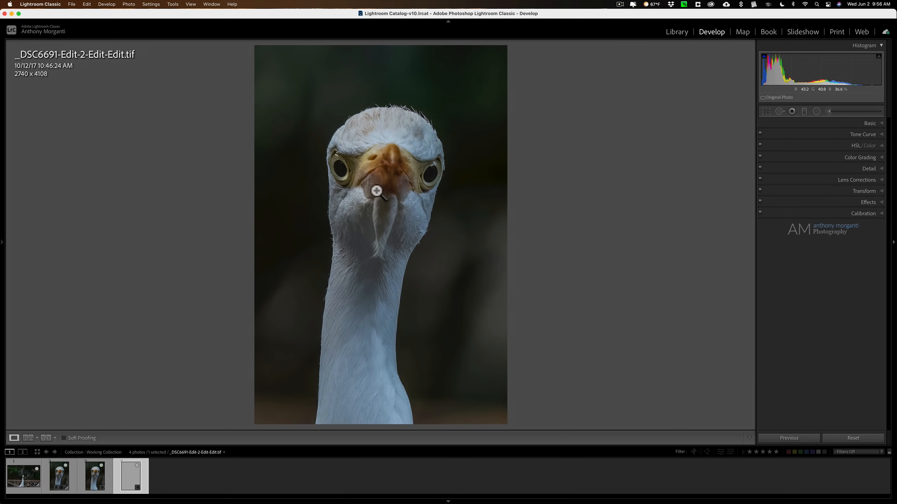
Compare the whole sharpened photo with the enlarged version before sharpening.
left_click(103, 476)
left_click(126, 475)
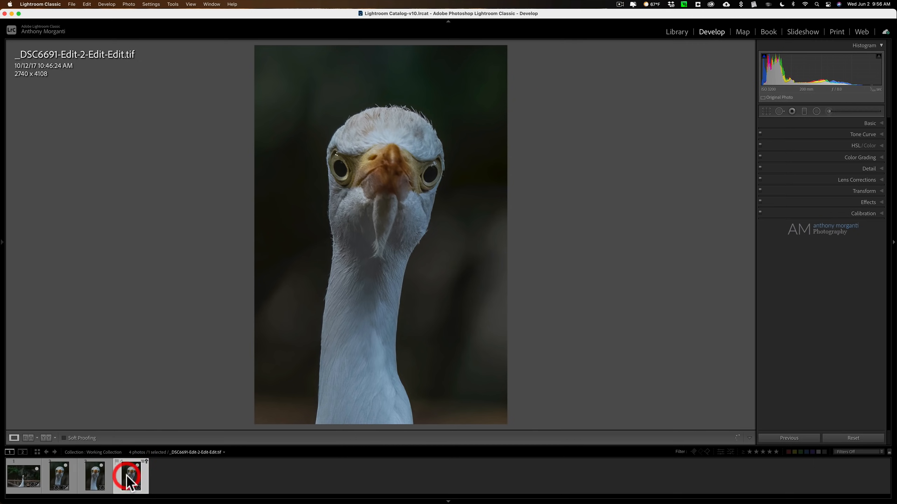
left_click(95, 474)
left_click(122, 473)
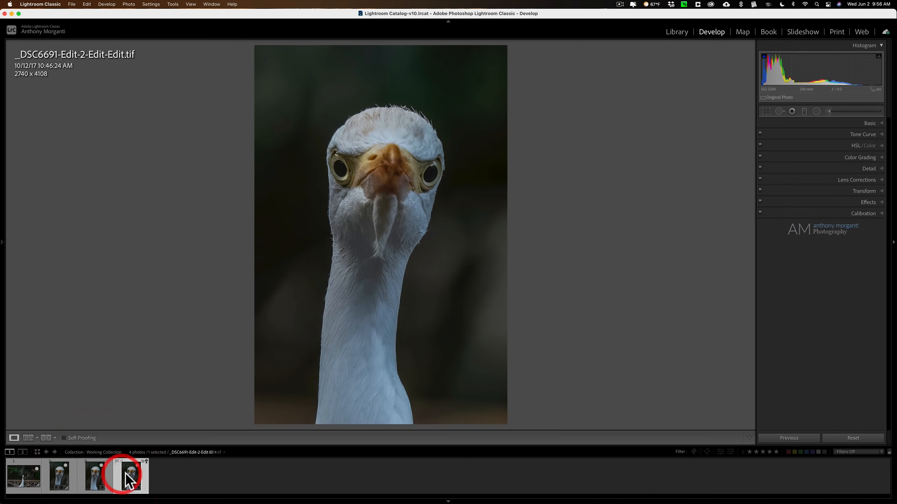
Compare the bird's eyes, beak and feathers close up between the unsharpened enlargement and the sharpened copy.
left_click(96, 473)
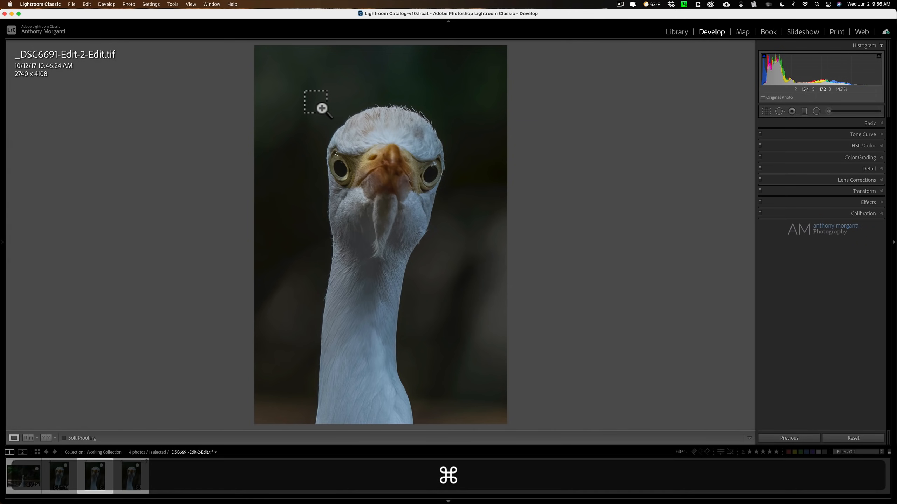
left_click_drag(320, 108, 450, 249)
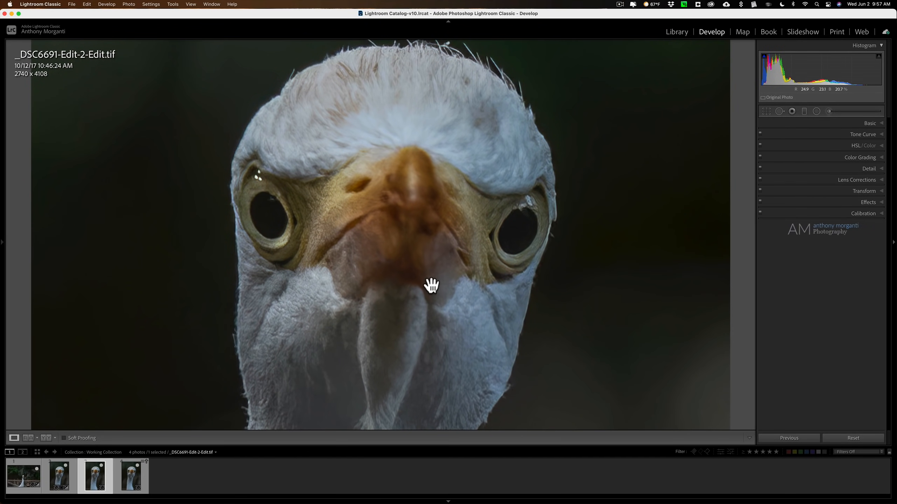
left_click(130, 478)
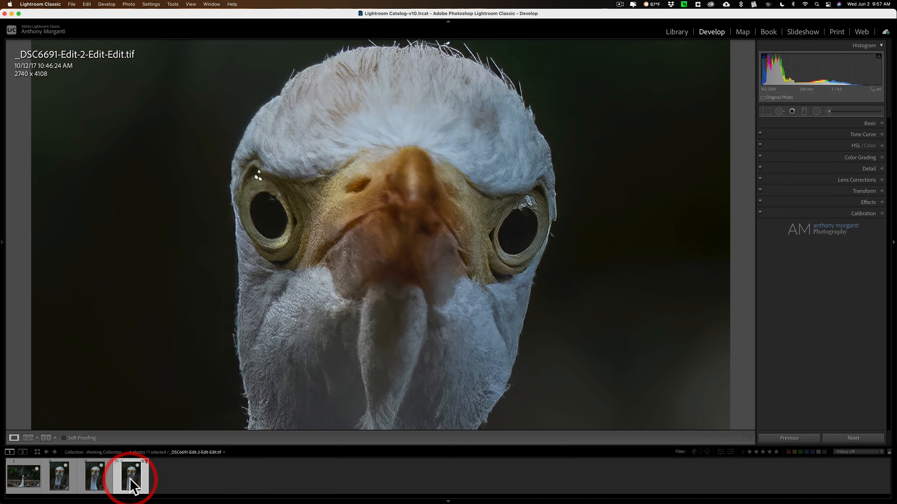
left_click(96, 476)
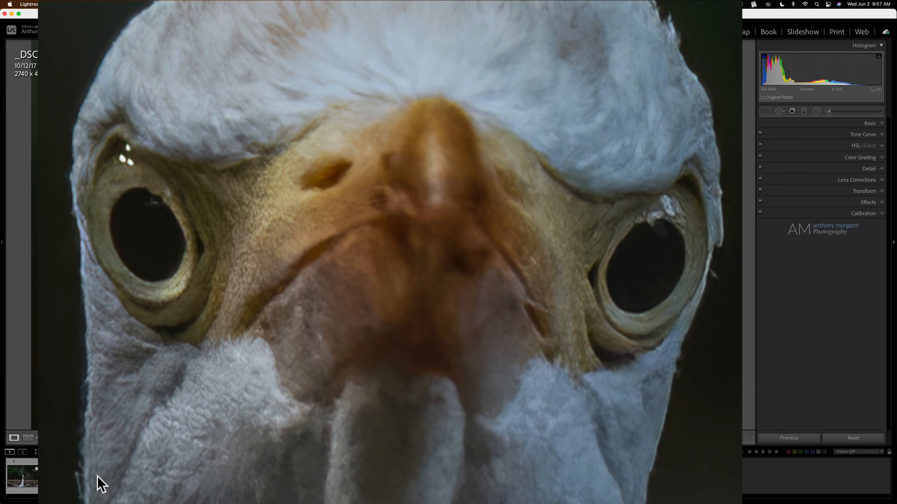
left_click(134, 476)
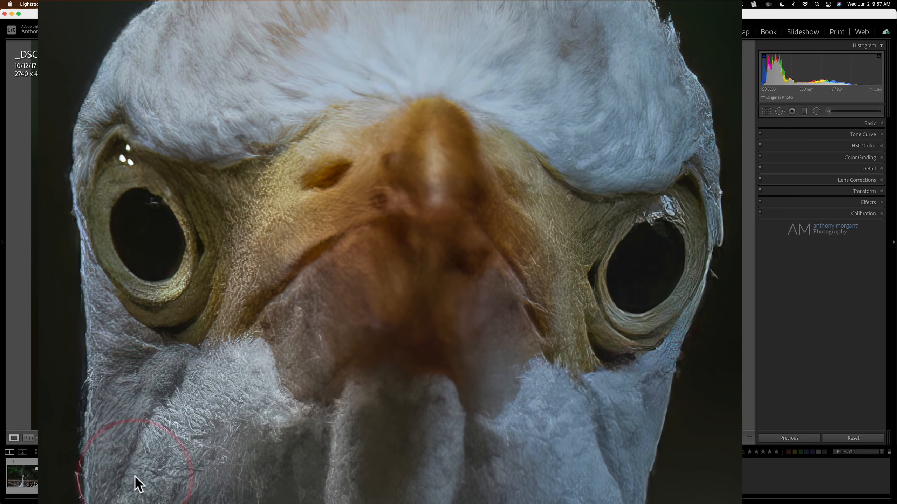
left_click(99, 475)
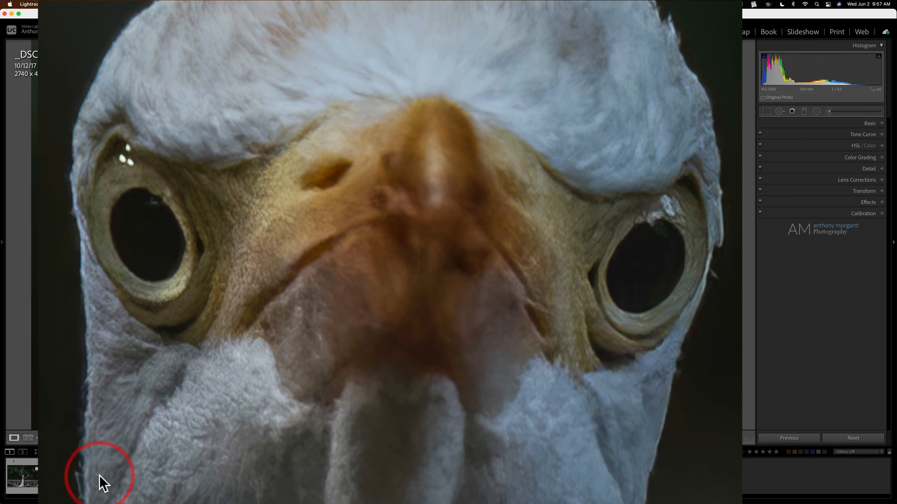
left_click(133, 475)
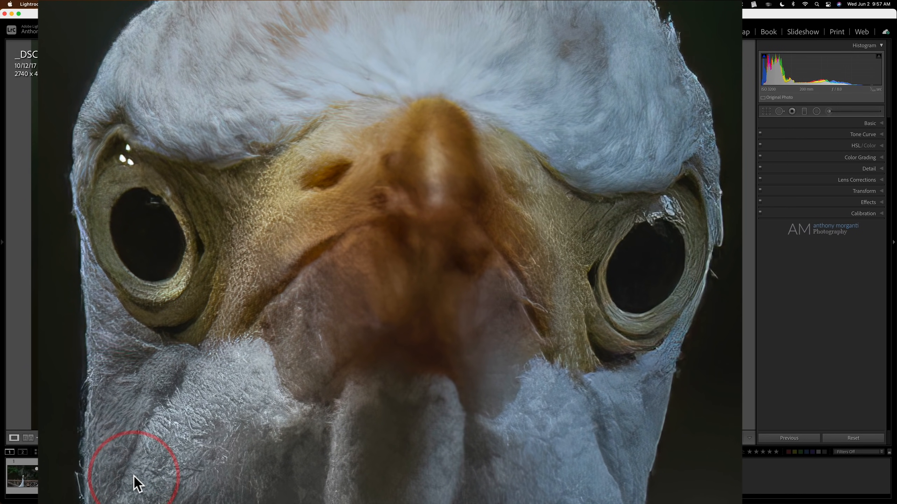
left_click(480, 304)
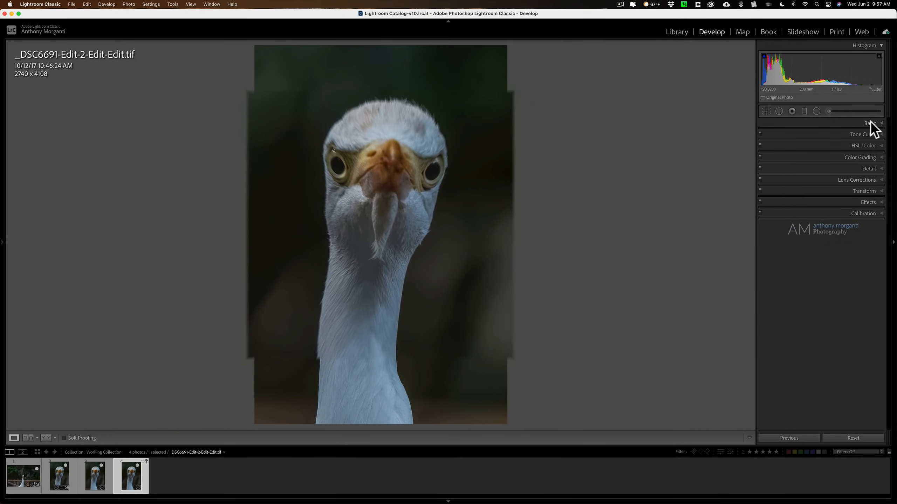
Raise the sharpened photo's Saturation to +19.
left_click(870, 122)
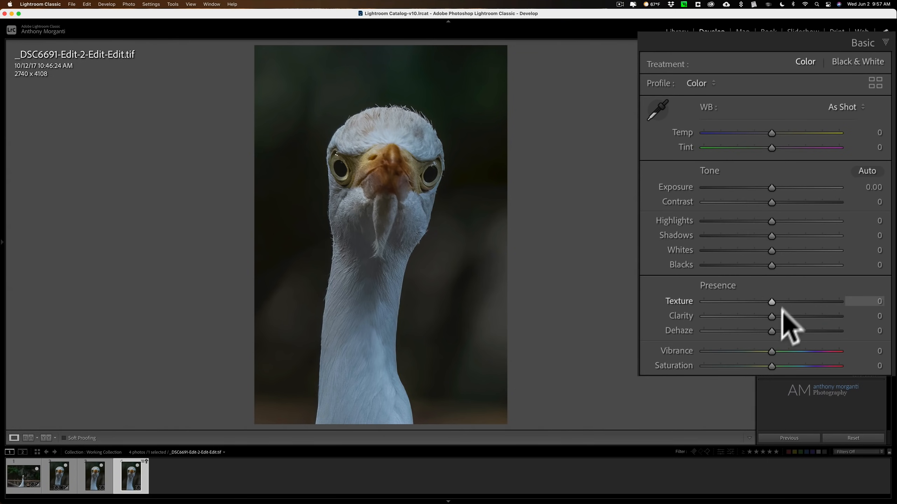
left_click_drag(771, 366, 782, 366)
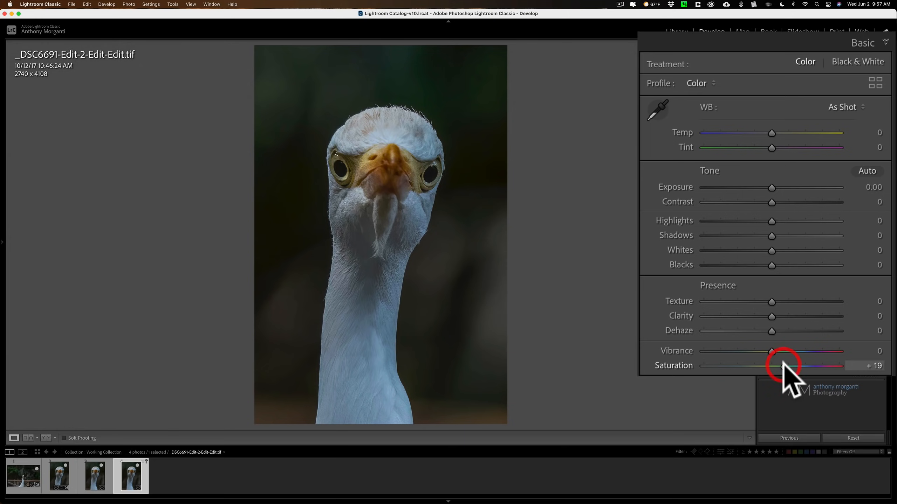
left_click(866, 122)
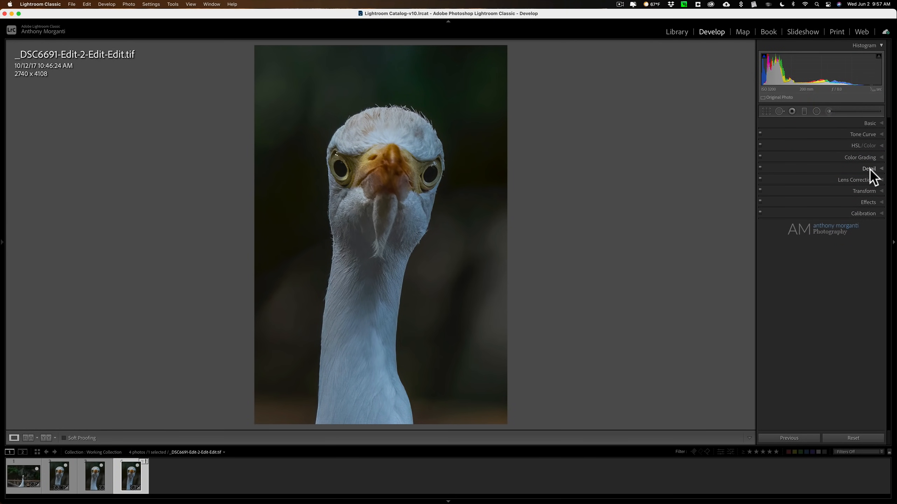
Darken the photo's edges with a Highlight Priority post-crop vignette, Amount -42.
left_click(867, 202)
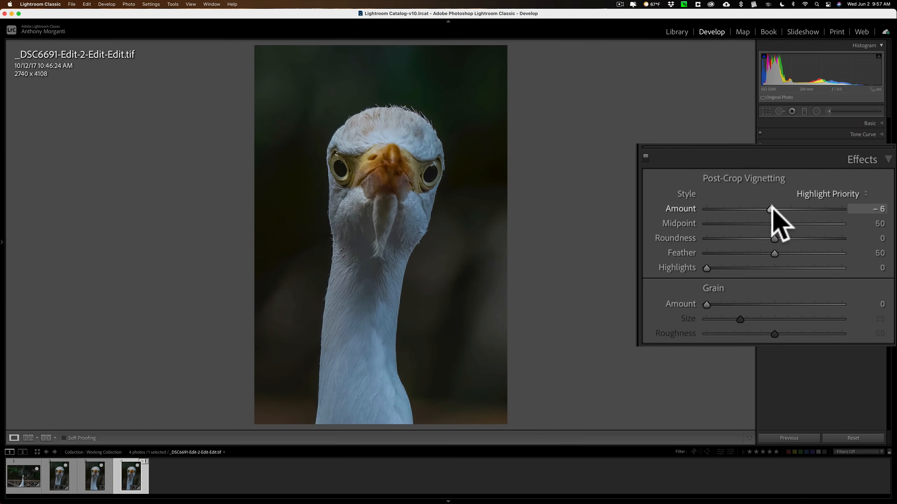
left_click_drag(774, 209, 811, 226)
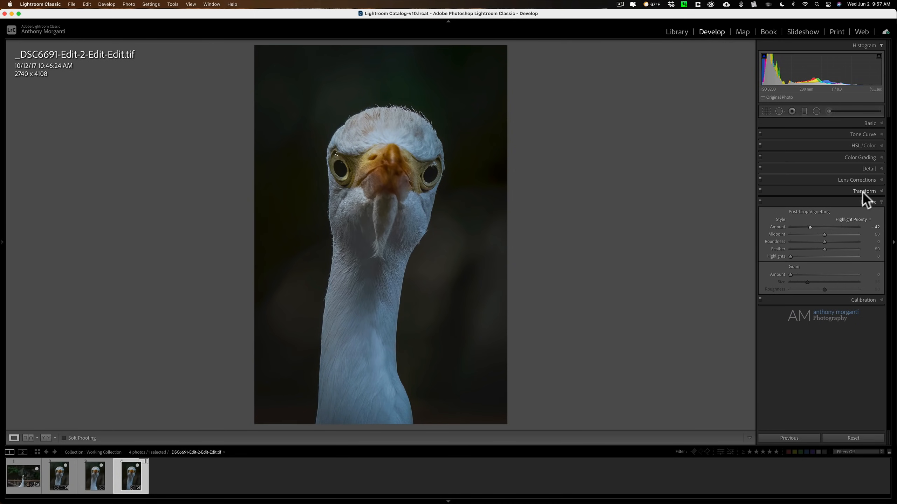
left_click(867, 200)
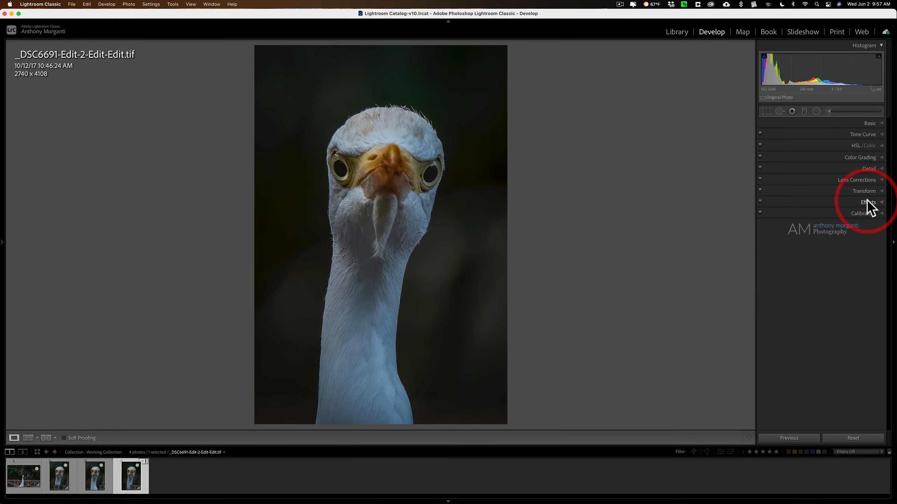